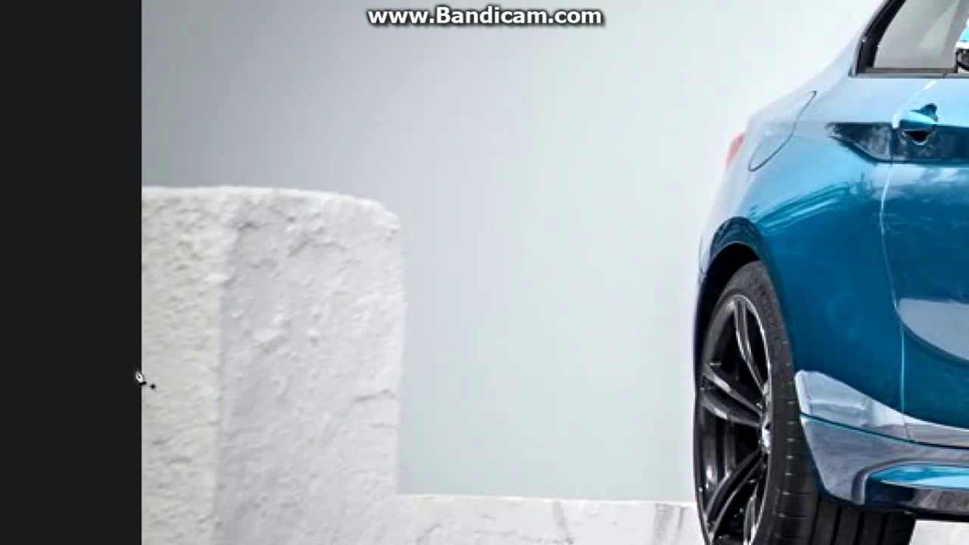
Trace a Pen path along the car's lower edge, wheel arch and front bumper
left_click(690, 384)
left_click_drag(733, 245, 706, 285)
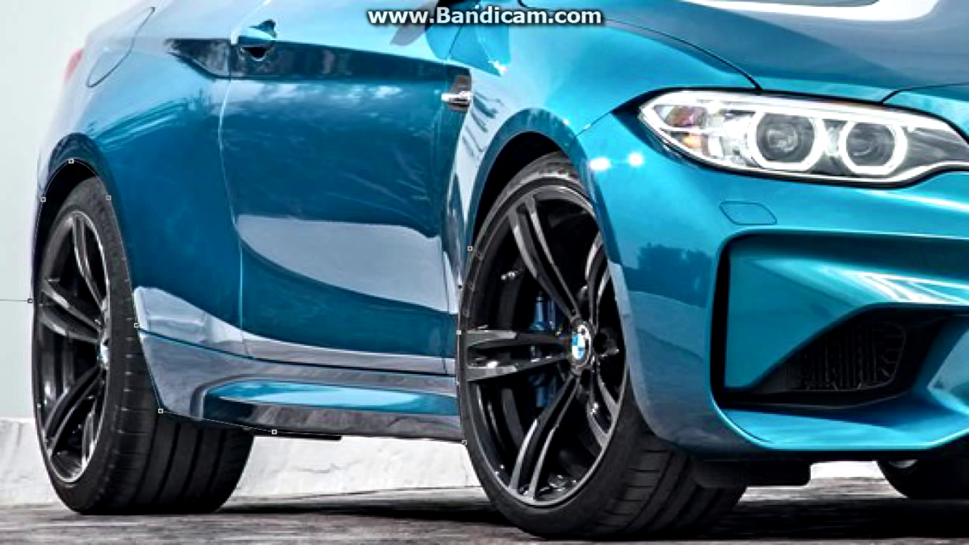
left_click_drag(626, 347, 642, 452)
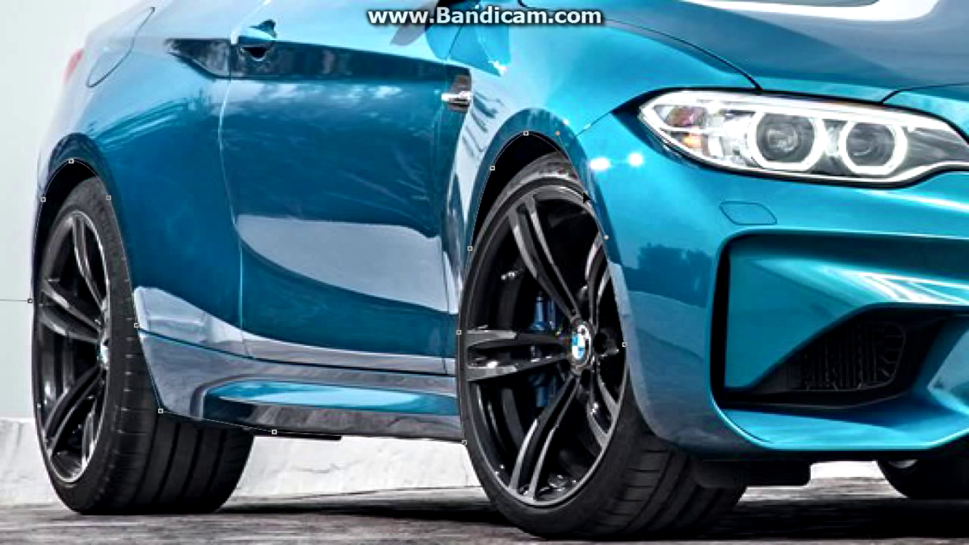
scroll(708, 384, "down", 2)
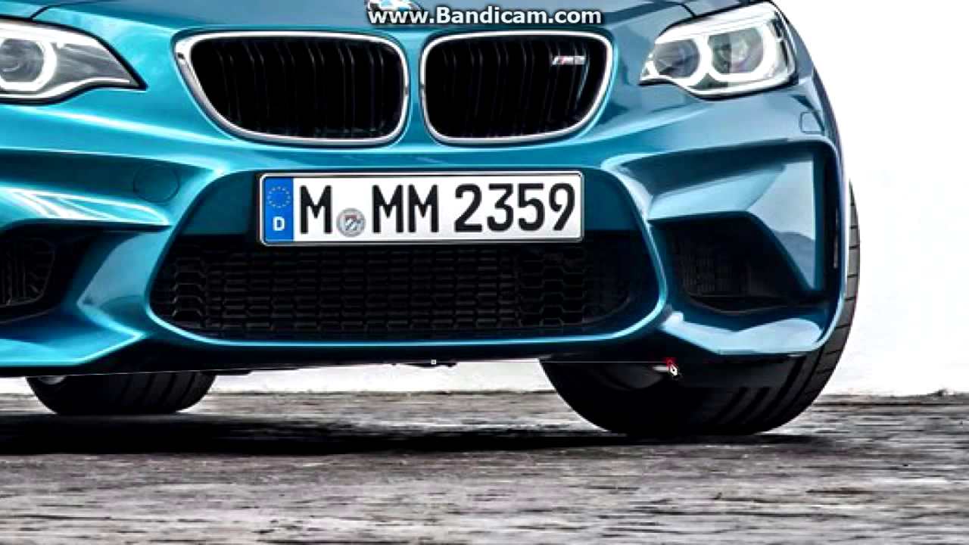
left_click_drag(603, 362, 604, 355)
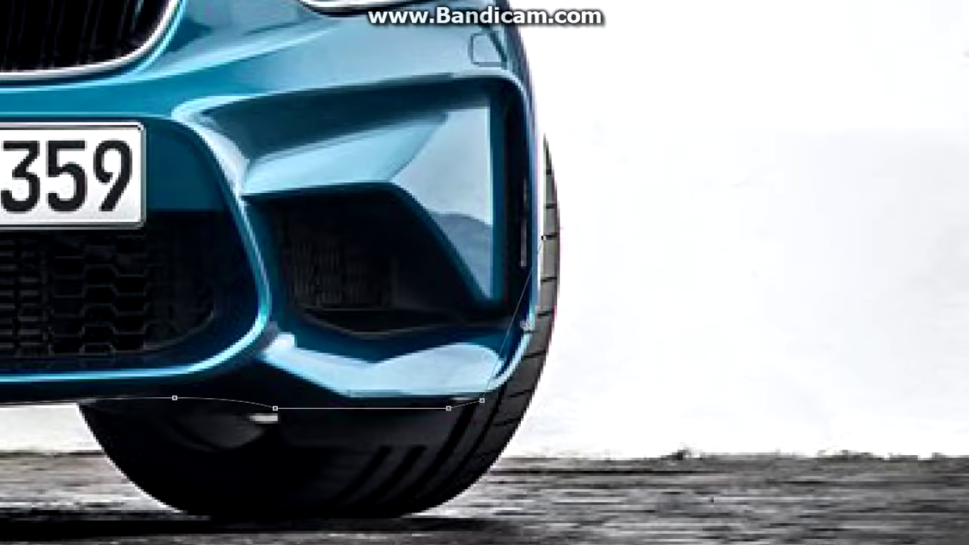
left_click_drag(526, 323, 534, 342)
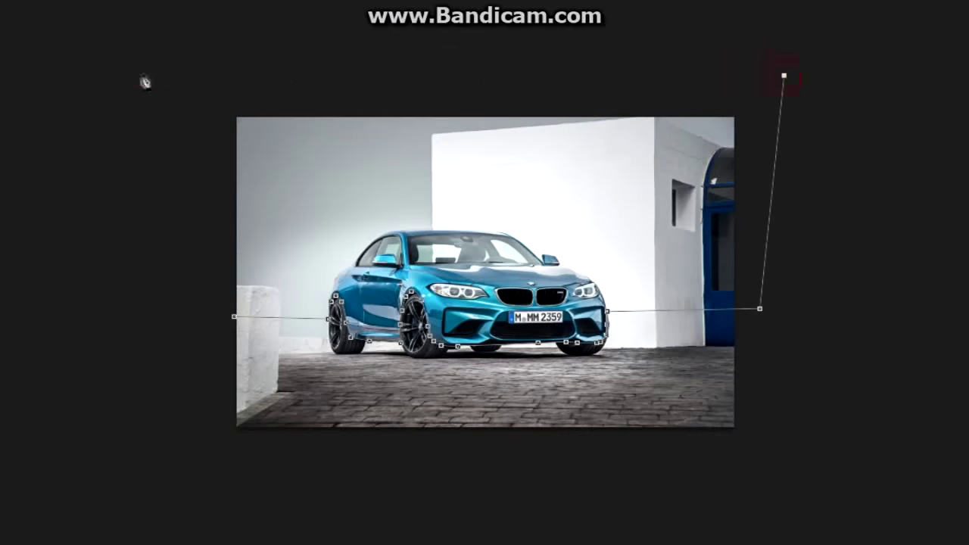
Convert the traced path into a selection, then deselect and switch to the Smudge tool
right_click(299, 302)
left_click(348, 67)
key("Return")
right_click(500, 198)
left_click(563, 378)
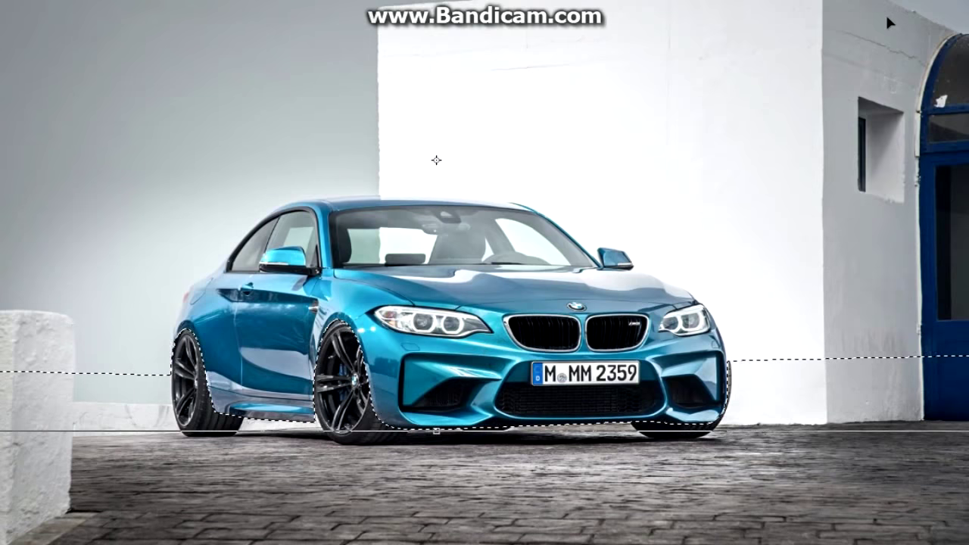
left_click(692, 184)
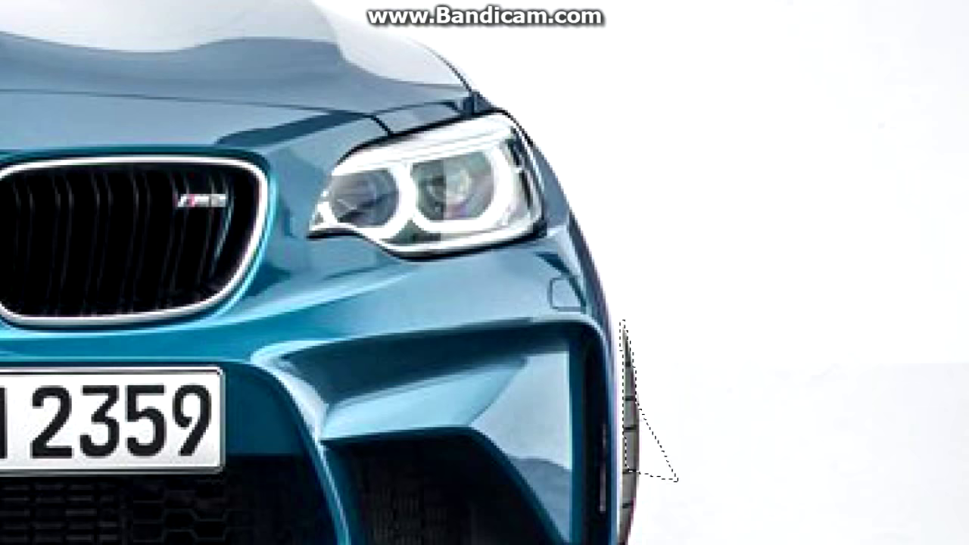
left_click(871, 37)
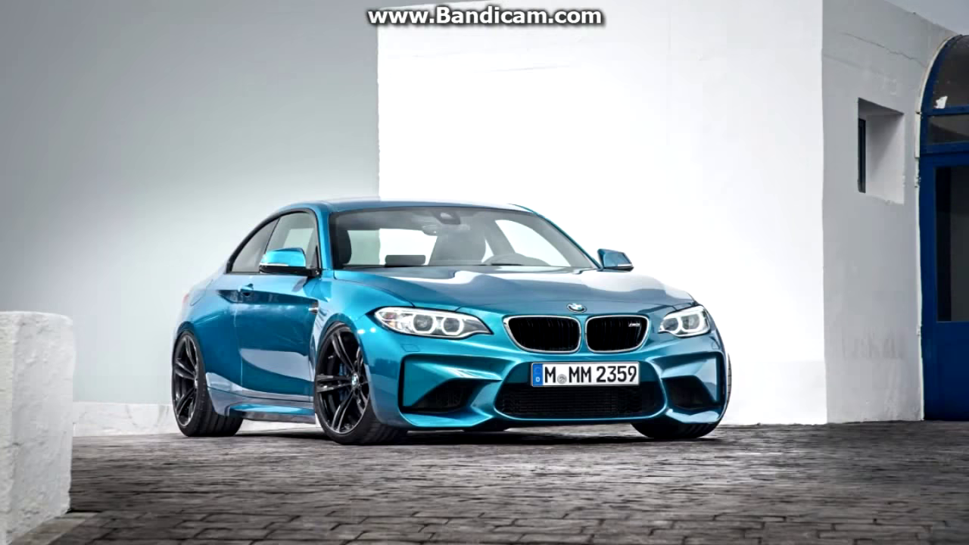
left_click(54, 323)
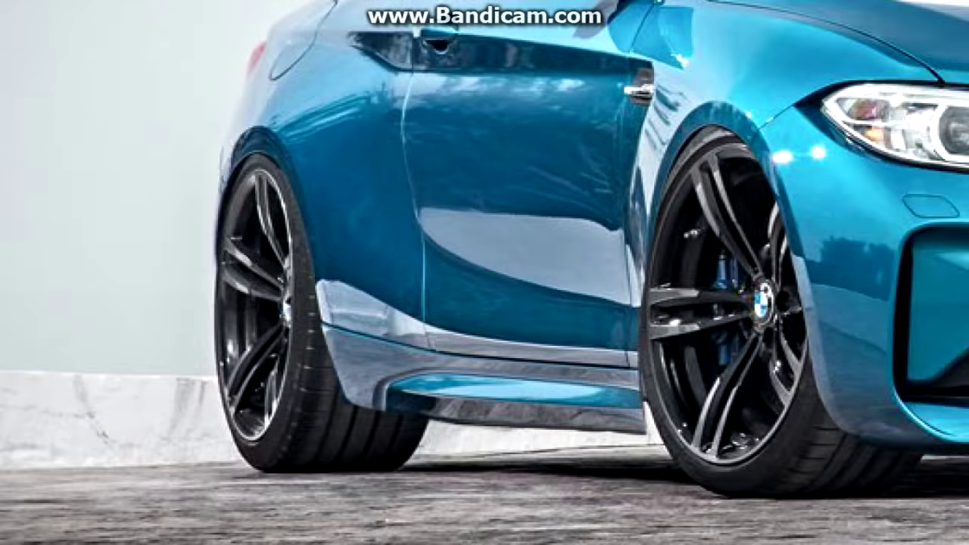
Select the rear wheel with a transformed ellipse, fill it black, and deselect
left_click_drag(193, 113, 313, 470)
right_click(313, 470)
left_click(379, 205)
mouse_move(269, 303)
left_mouse_down()
mouse_move(260, 315)
mouse_move(212, 315)
left_mouse_up()
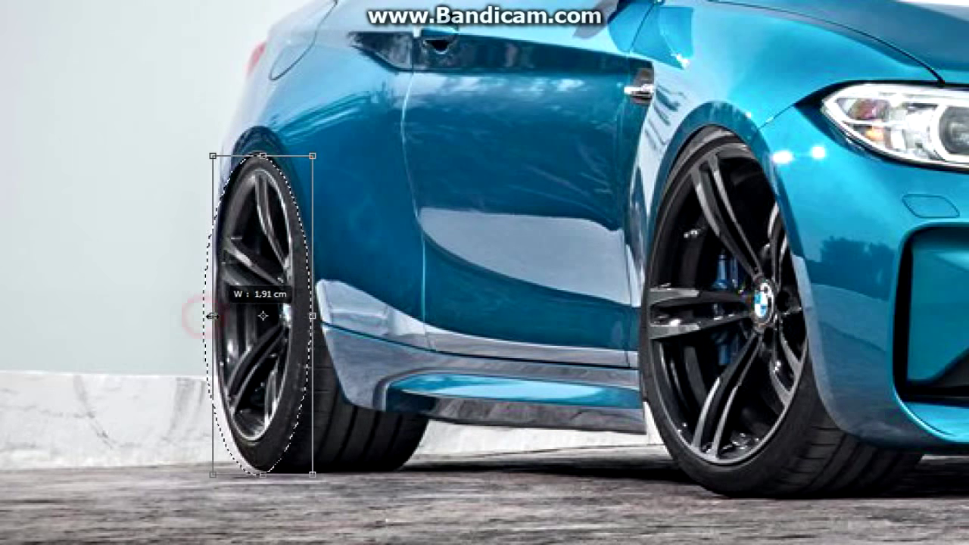
key("Return")
key("alt+BackSpace")
key("ctrl+d")
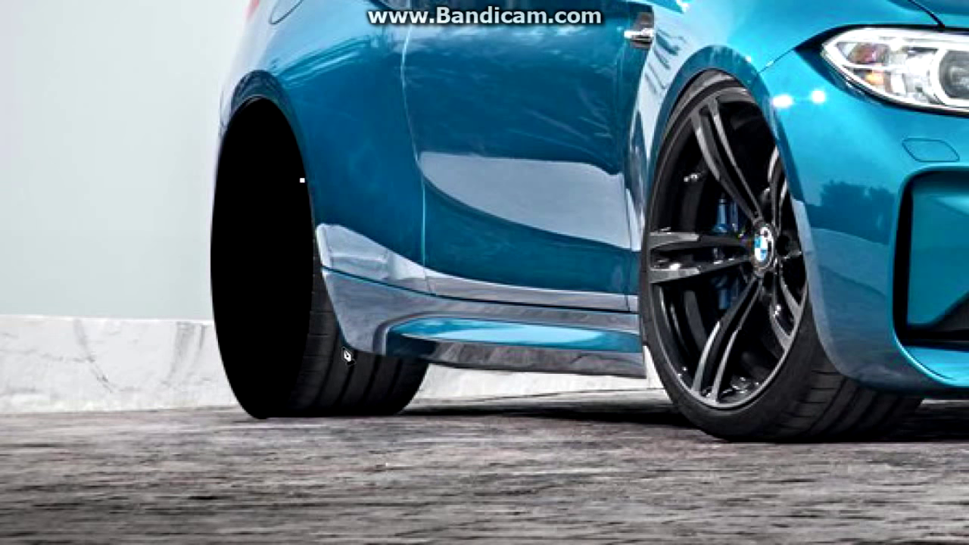
Trace a closed Pen path around the front wheel area and make it a selection
left_click(345, 348)
left_click(399, 358)
left_click(643, 378)
left_click(540, 372)
left_click(453, 364)
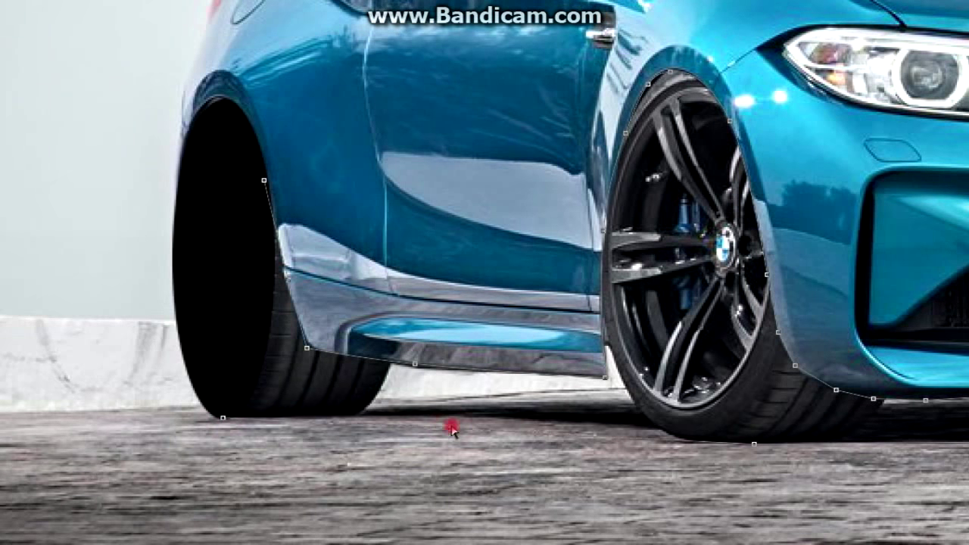
left_click(263, 180)
right_click(265, 181)
left_click(318, 299)
key("Return")
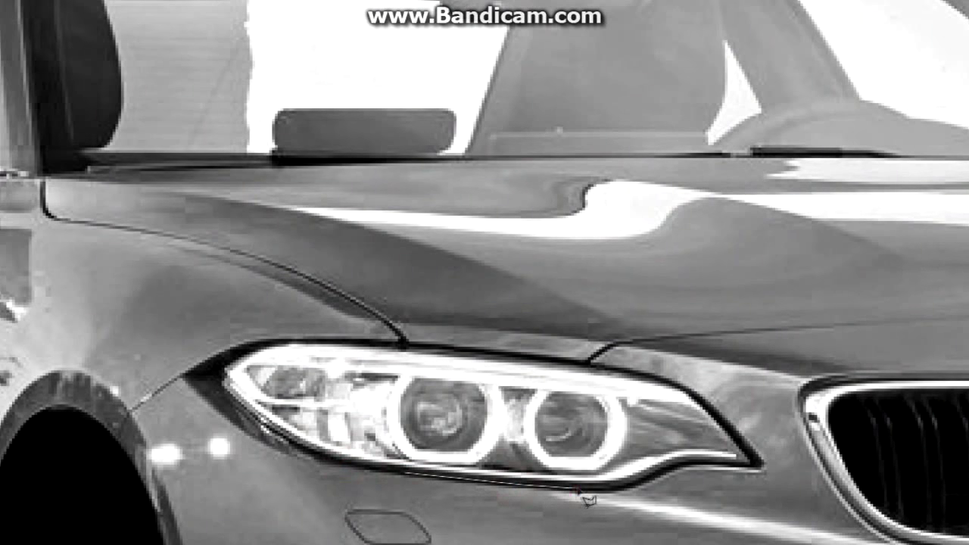
Lasso a selection around the headlight
left_click(667, 469)
left_click(708, 396)
left_click(448, 358)
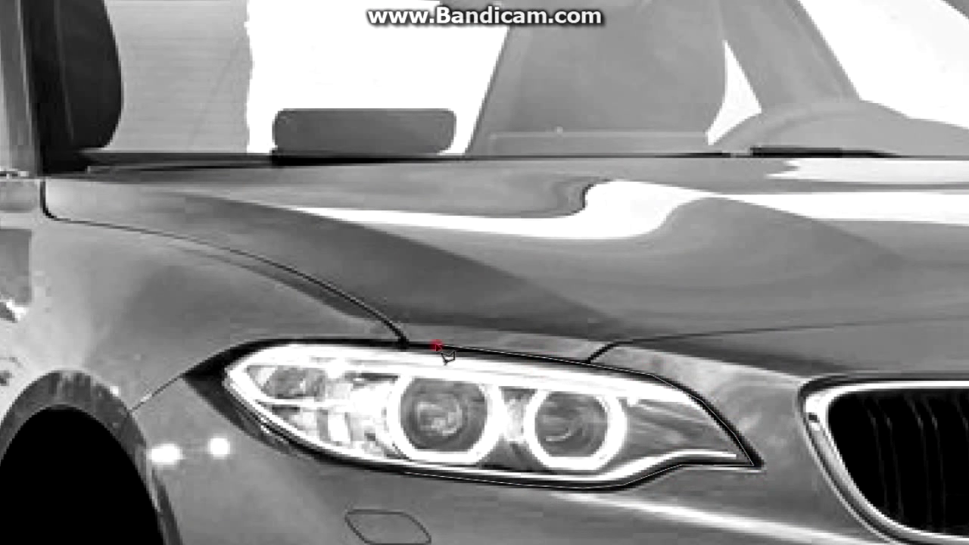
double_click(356, 466)
right_click(419, 271)
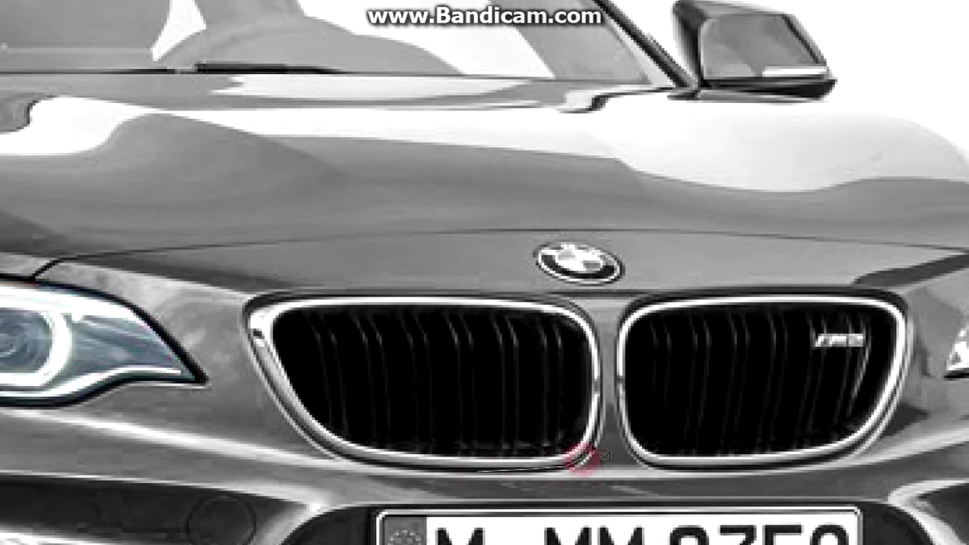
Select the left and right grilles and paint a dark stroke along the grille's lower rim
left_click(255, 341)
right_click(638, 261)
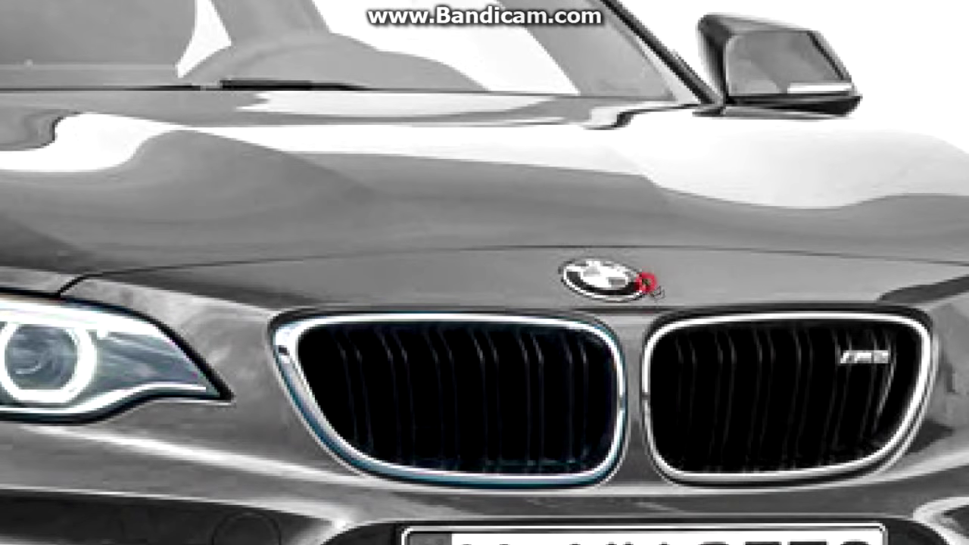
left_click(562, 267)
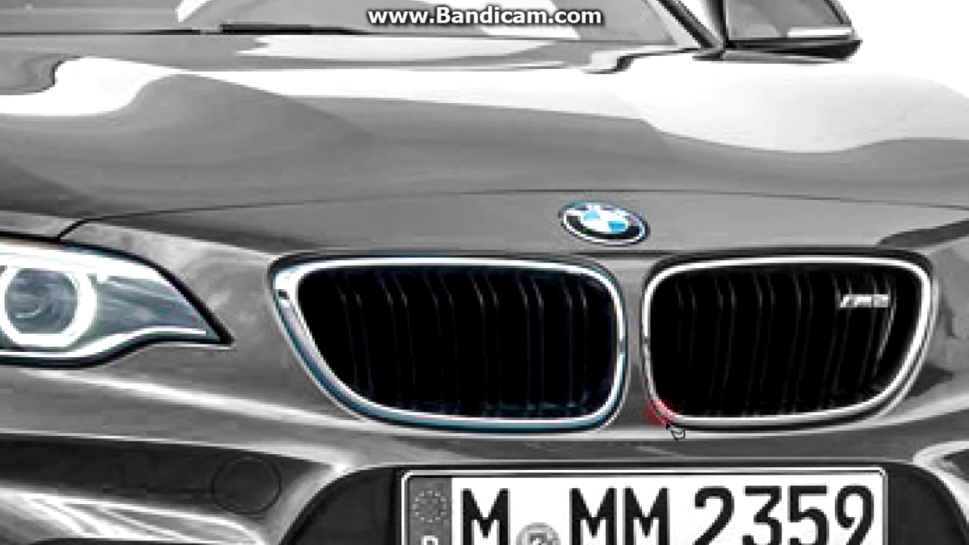
left_click_drag(667, 423, 883, 417)
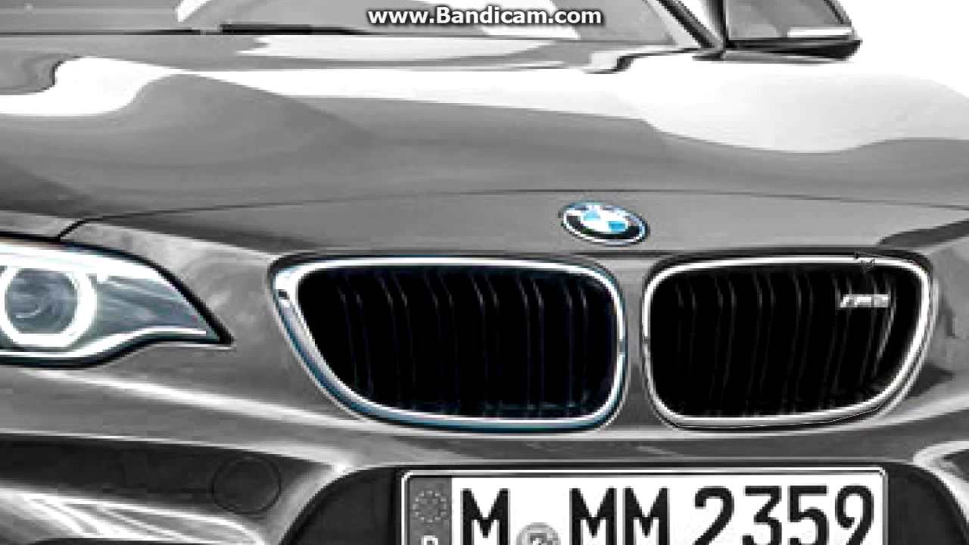
left_click_drag(863, 261, 712, 382)
right_click(744, 192)
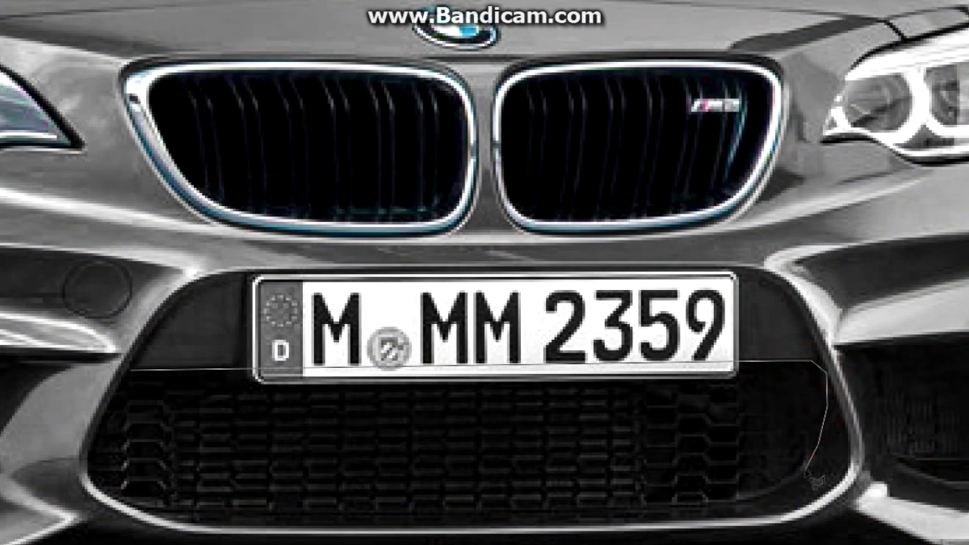
Fill the lower grille black and the licence plate area dark grey
left_click(274, 516)
left_click(98, 448)
key("alt+BackSpace")
left_click(224, 281)
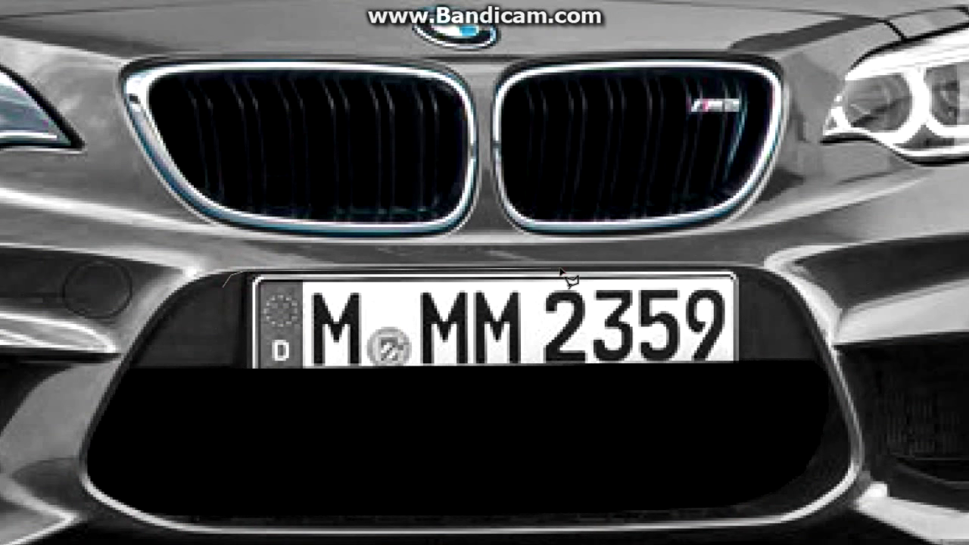
left_click(762, 362)
left_click(215, 366)
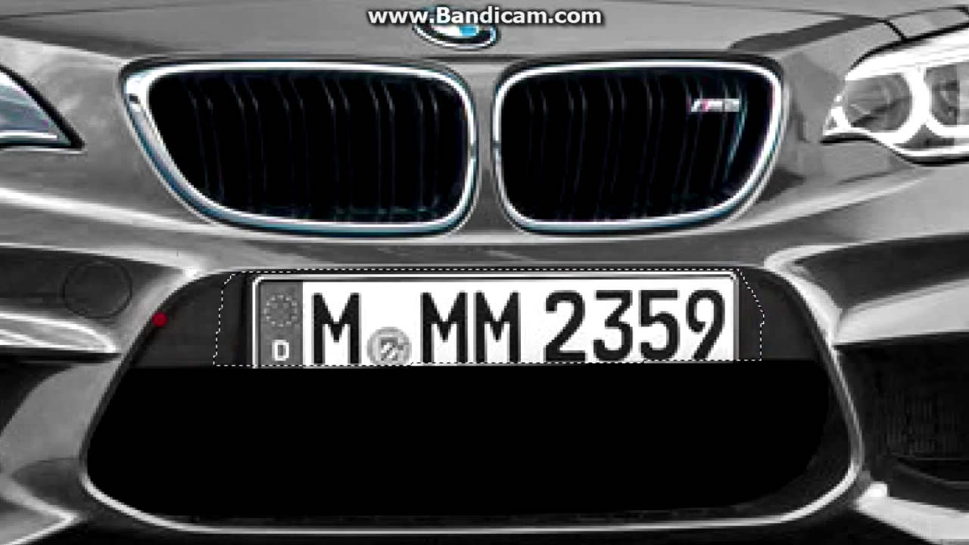
left_click(225, 279)
key("alt+BackSpace")
left_click(674, 385)
Smudge the intake's right edge using the Smudge tool with a chosen brush
left_click(335, 164)
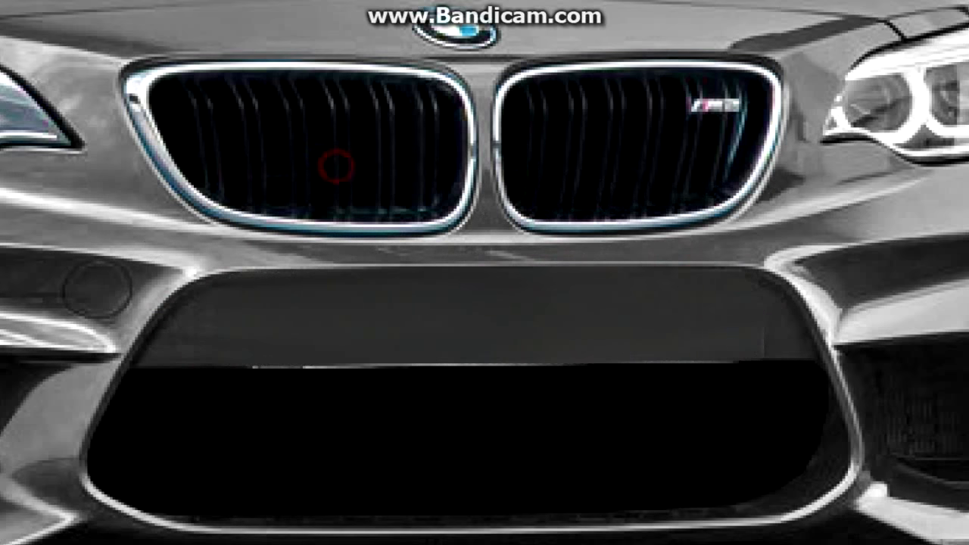
left_click(43, 324)
left_click(20, 34)
left_click(748, 331)
right_click(739, 296)
left_click(769, 341)
left_click(774, 340)
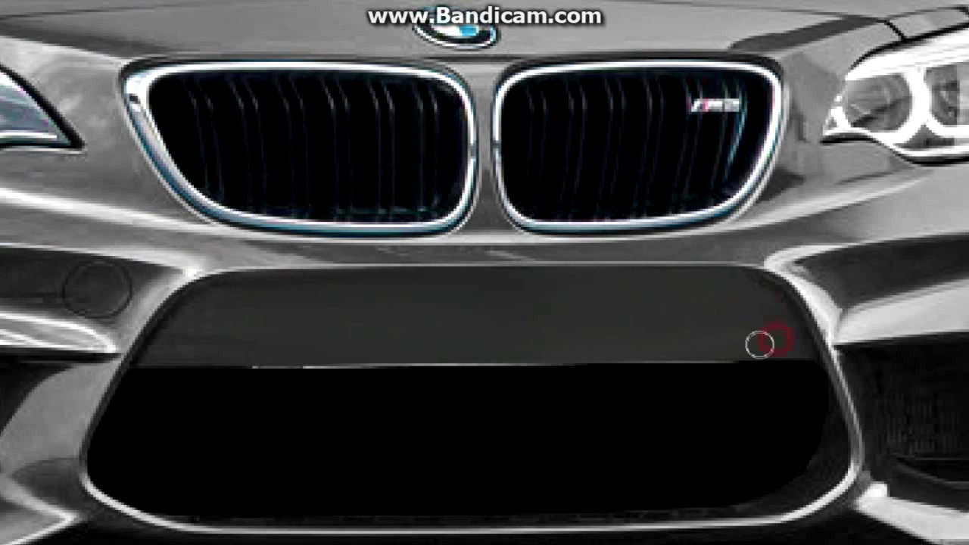
Trace a Pen path around the lower intake and make it a selection
left_click(813, 358)
left_click_drag(818, 456, 836, 418)
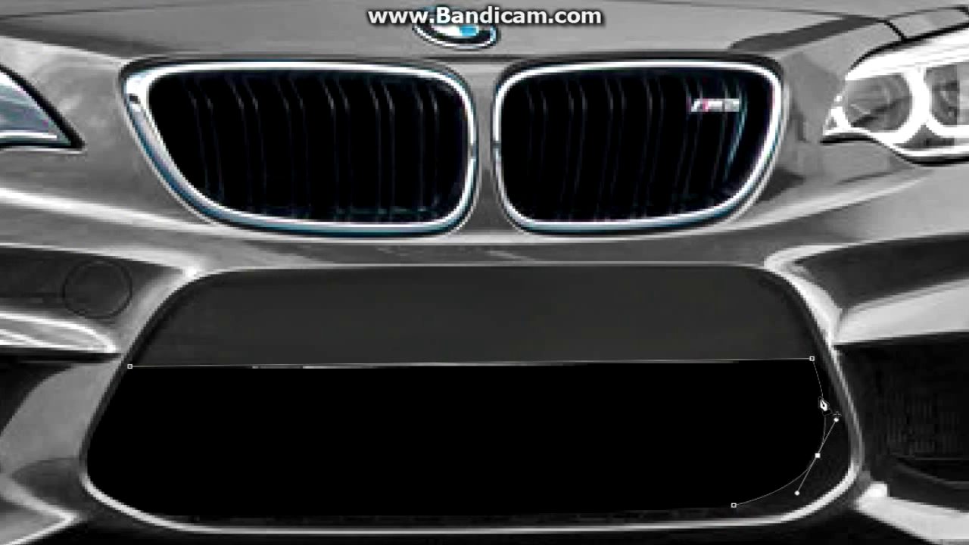
left_click(242, 464)
left_click(129, 366)
right_click(289, 326)
left_click(333, 91)
key("Return")
right_click(451, 189)
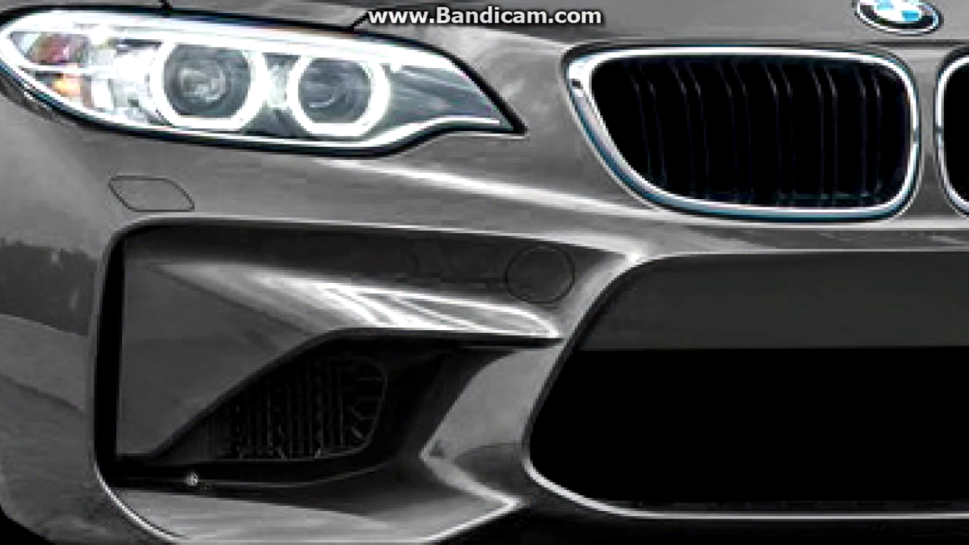
Trace the left bumper vent, make it a selection, and fill it black
left_click(139, 470)
left_click_drag(342, 416, 358, 452)
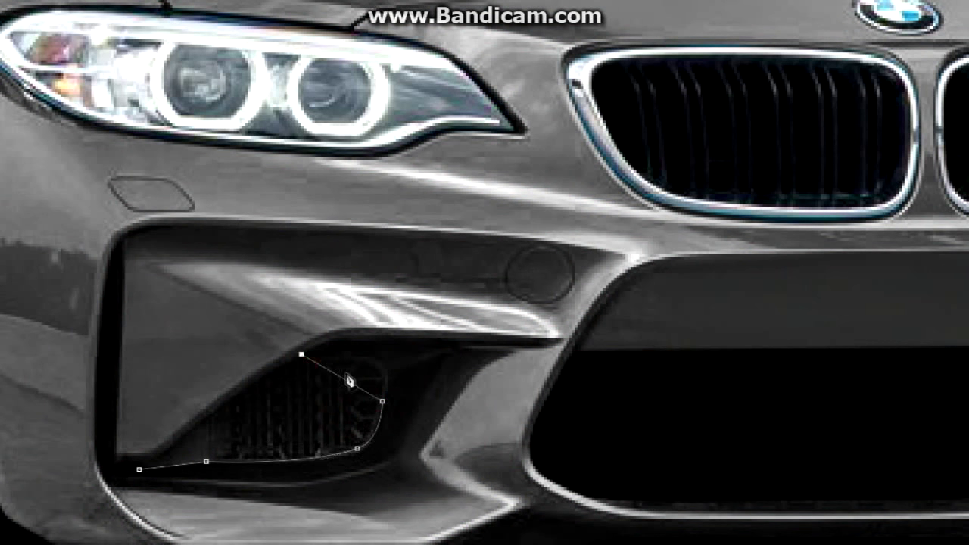
left_click_drag(374, 356, 354, 345)
right_click(207, 415)
left_click(298, 189)
key("Return")
key("alt+BackSpace")
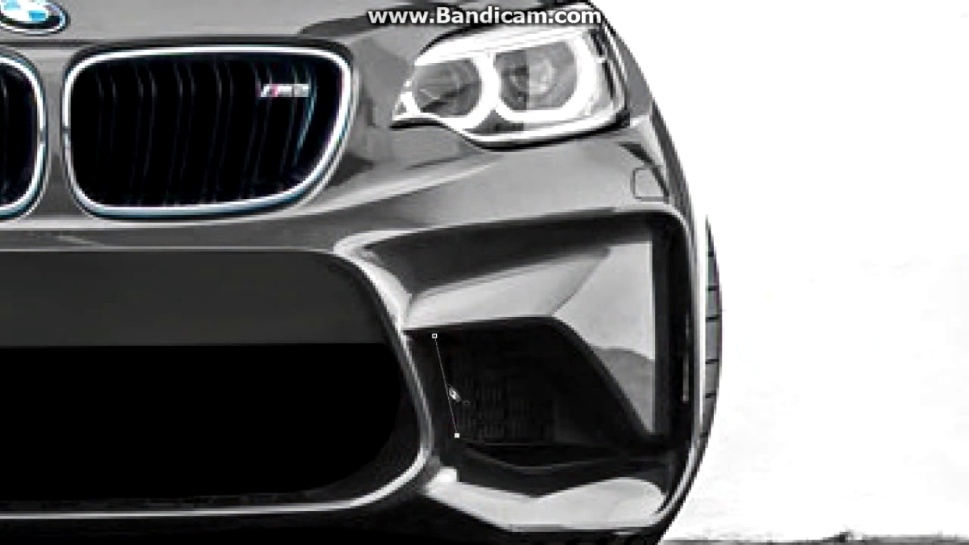
Outline the second vent, make it a selection, and fill it black
left_click(545, 336)
left_click(435, 336)
right_click(435, 335)
key("Return")
key("alt+BackSpace")
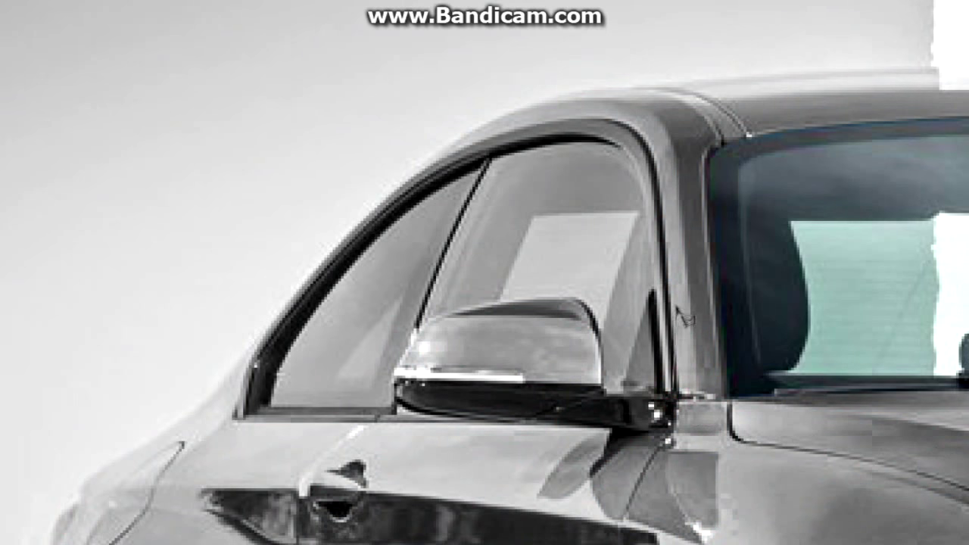
Trace the Pen outline along the side window, roof, pillar, mirror, hood and front edge
left_click(573, 113)
left_click(434, 156)
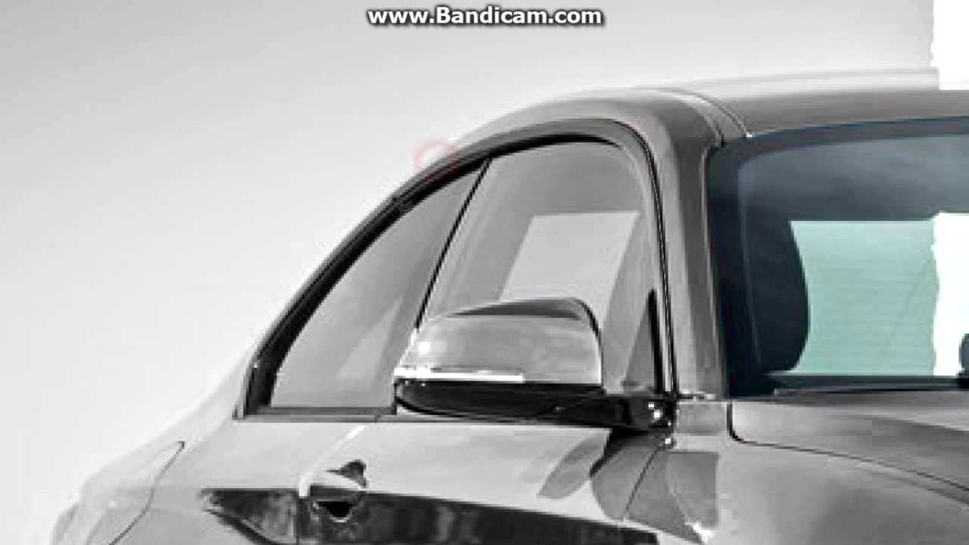
left_click(557, 93)
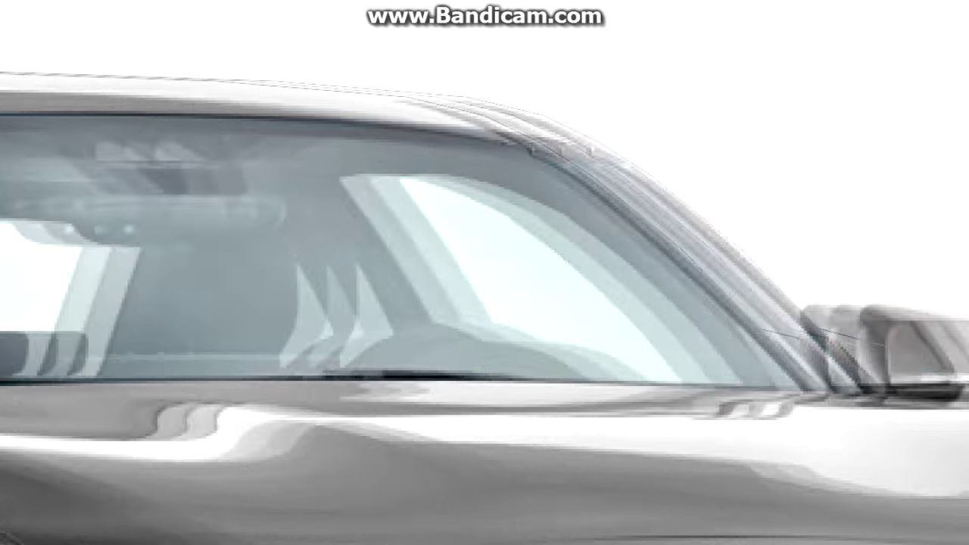
left_click(649, 361)
left_click(772, 322)
left_click(801, 417)
left_click(457, 255)
left_click(652, 343)
scroll(770, 462, "down", 5)
left_click(805, 351)
scroll(826, 424, "down", 5)
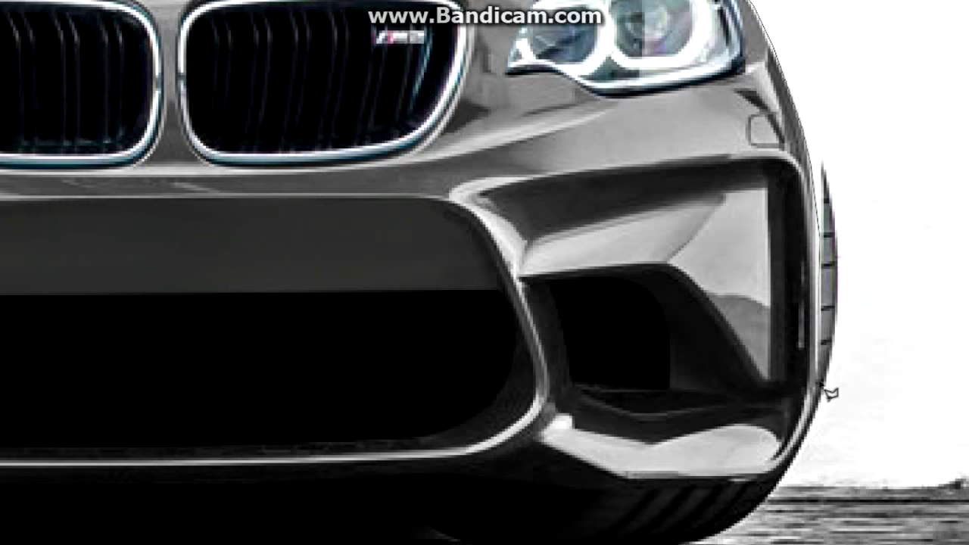
left_click(768, 485)
Continue the outline along the bumper bottom, front wheel arch and side skirt
left_click(216, 476)
scroll(219, 484, "left", 5)
scroll(227, 515, "down", 3)
scroll(307, 321, "left", 3)
left_click(307, 321)
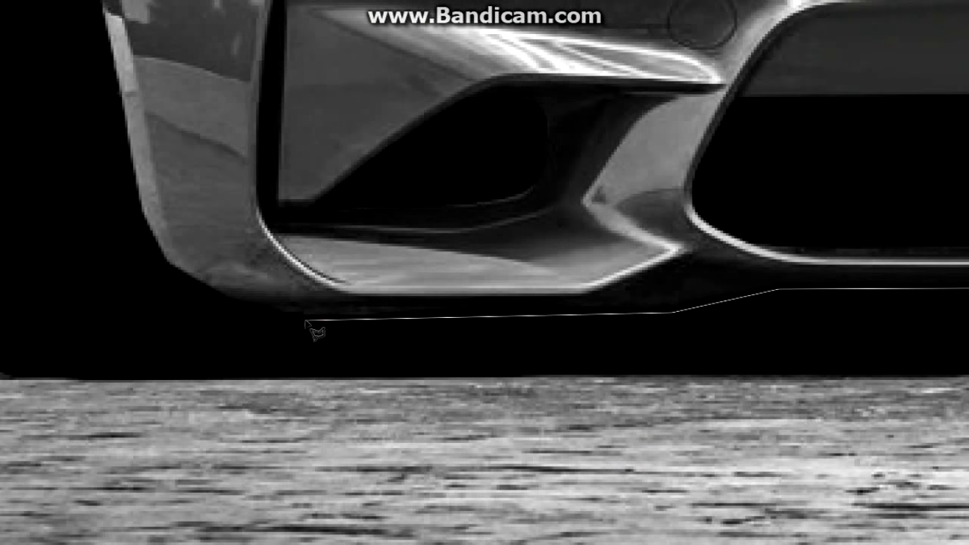
scroll(121, 186, "up", 6)
scroll(121, 185, "left", 5)
left_click(282, 136)
scroll(183, 153, "down", 5)
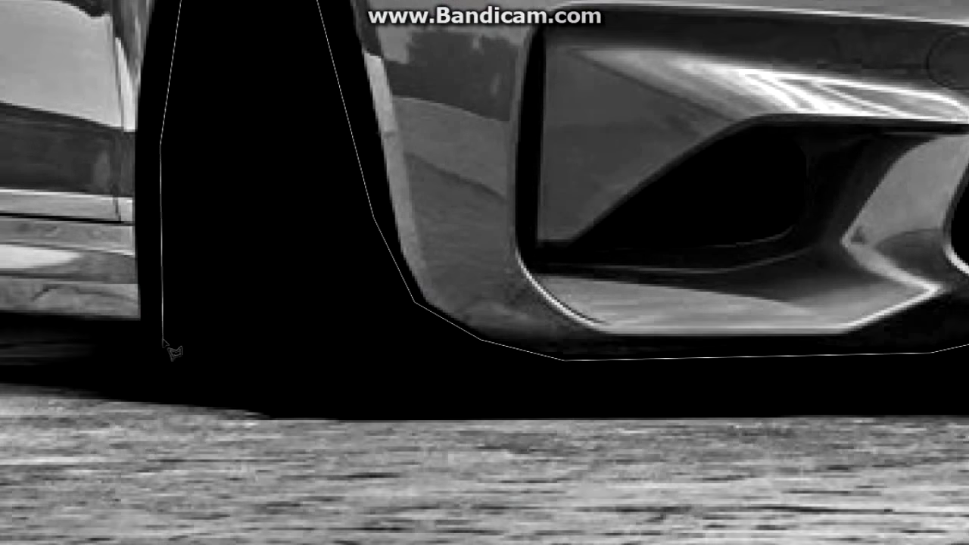
scroll(167, 227, "left", 3)
scroll(167, 265, "left", 3)
left_click(161, 287)
scroll(161, 286, "up", 5)
scroll(160, 286, "left", 3)
Finish the outline around the rear arch, fender and window, closing it at the mirror, then select the car
left_click(187, 125)
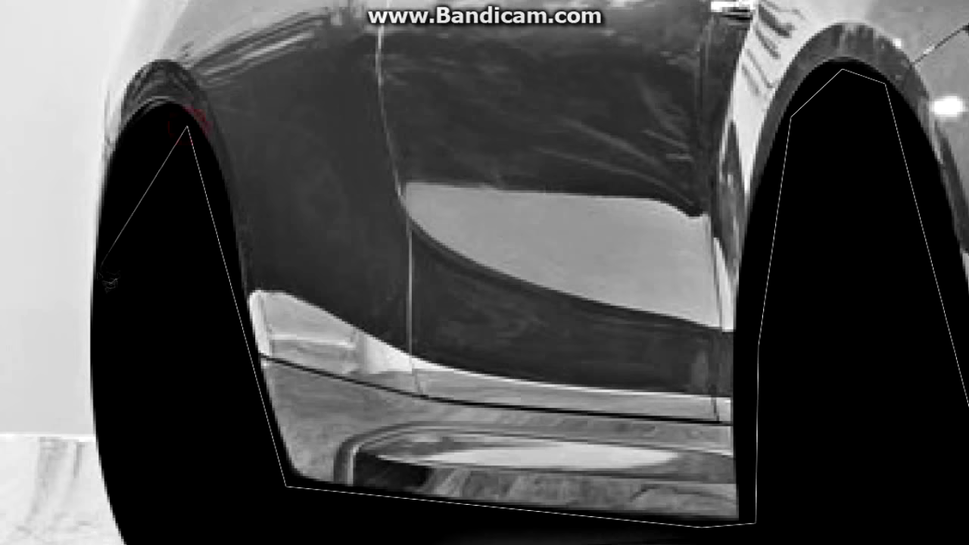
scroll(101, 144, "up", 5)
scroll(101, 144, "left", 4)
left_click(319, 111)
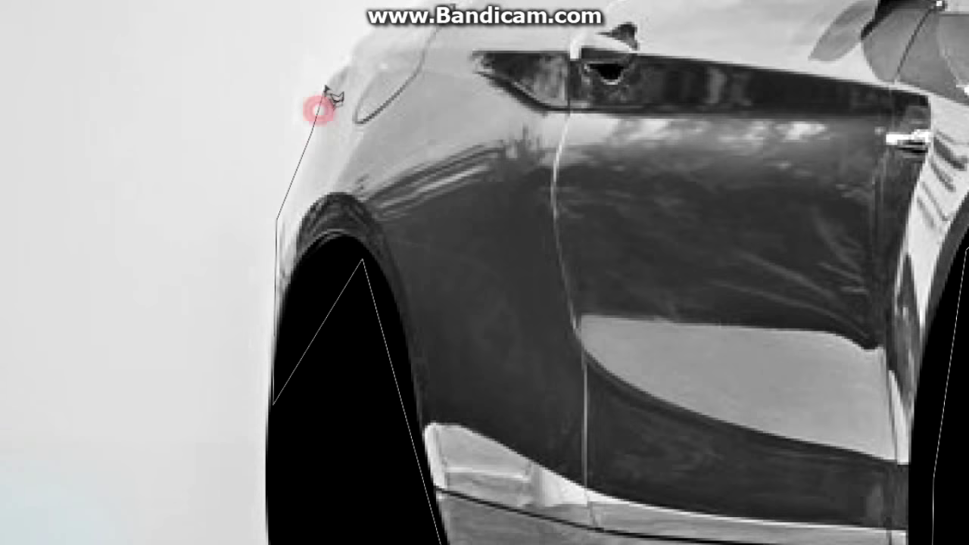
left_click(351, 52)
scroll(364, 28, "up", 5)
left_click(419, 226)
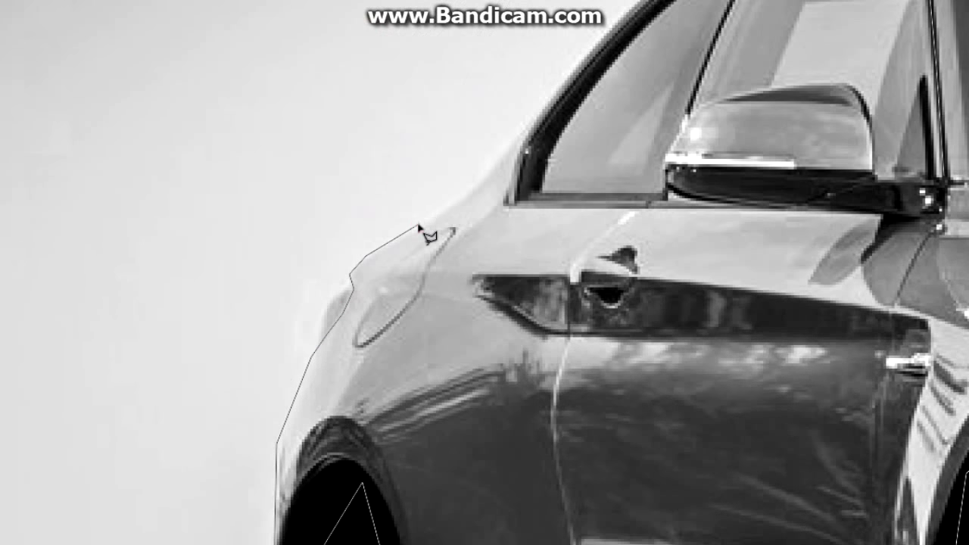
left_click(521, 142)
scroll(521, 143, "up", 5)
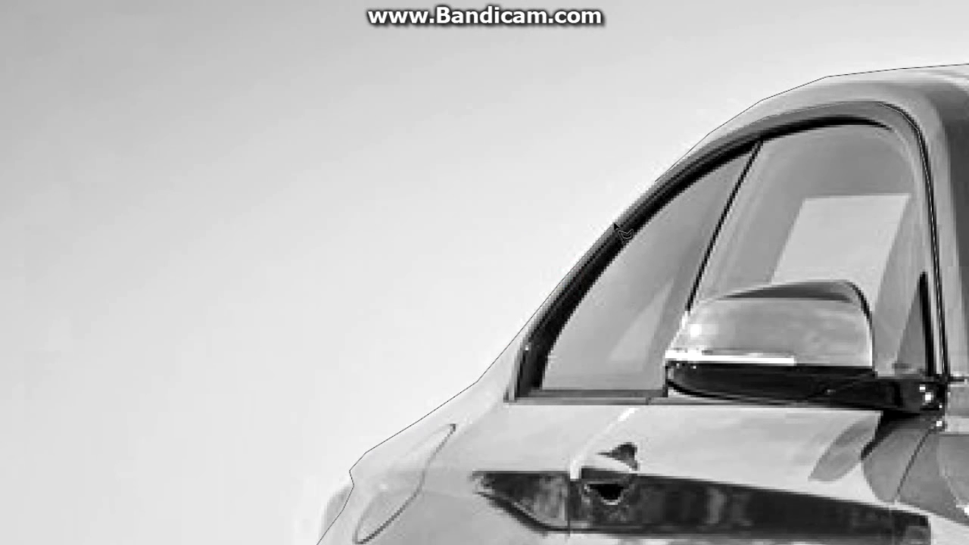
left_click(509, 400)
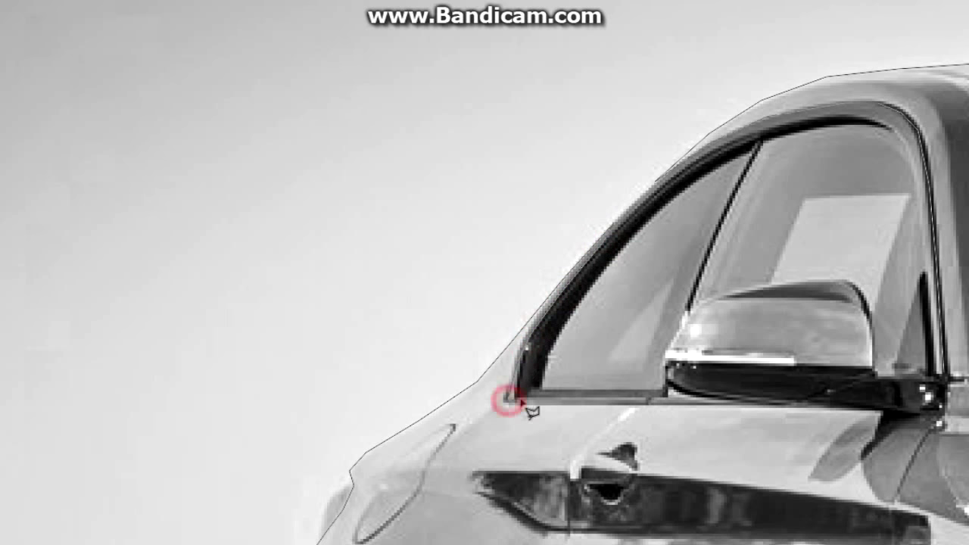
left_click(835, 280)
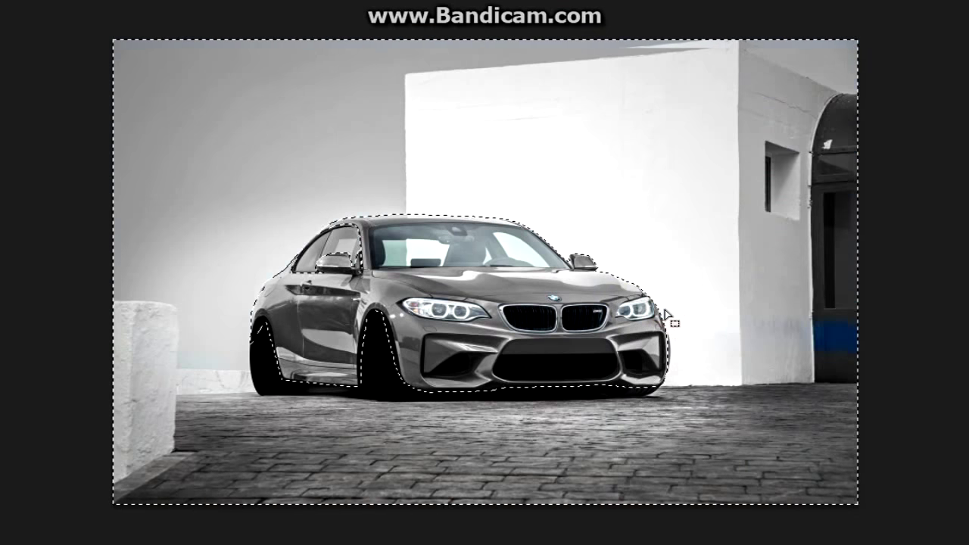
right_click(660, 190)
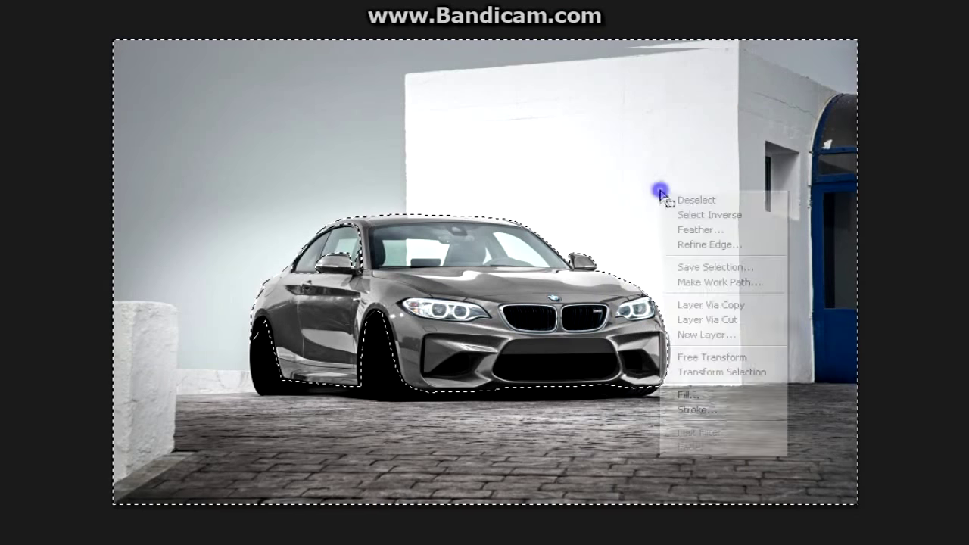
left_click(674, 199)
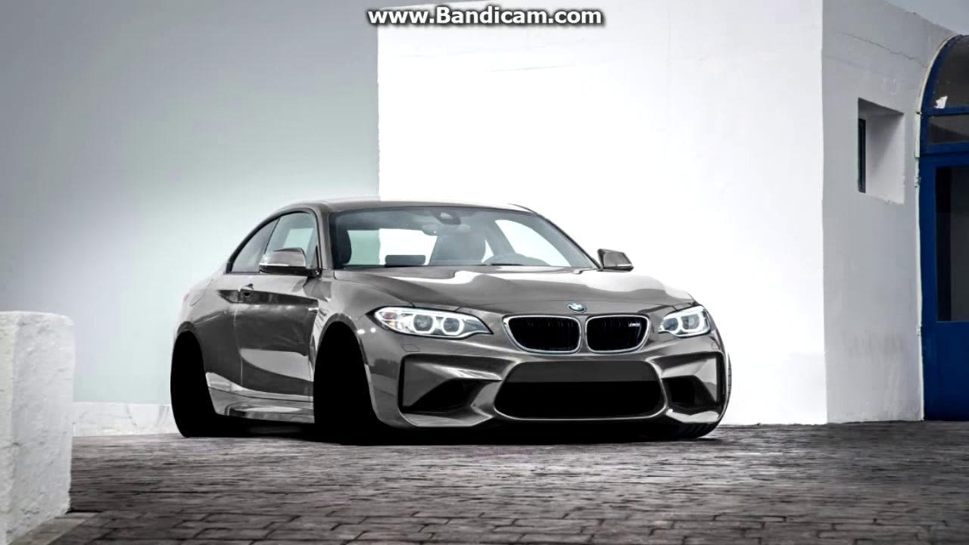
Recolour the car gold with Hue/Saturation at hue 45 and saturation 65
left_click(308, 60)
left_click_drag(897, 90, 829, 91)
left_click_drag(854, 134, 870, 144)
key("Escape")
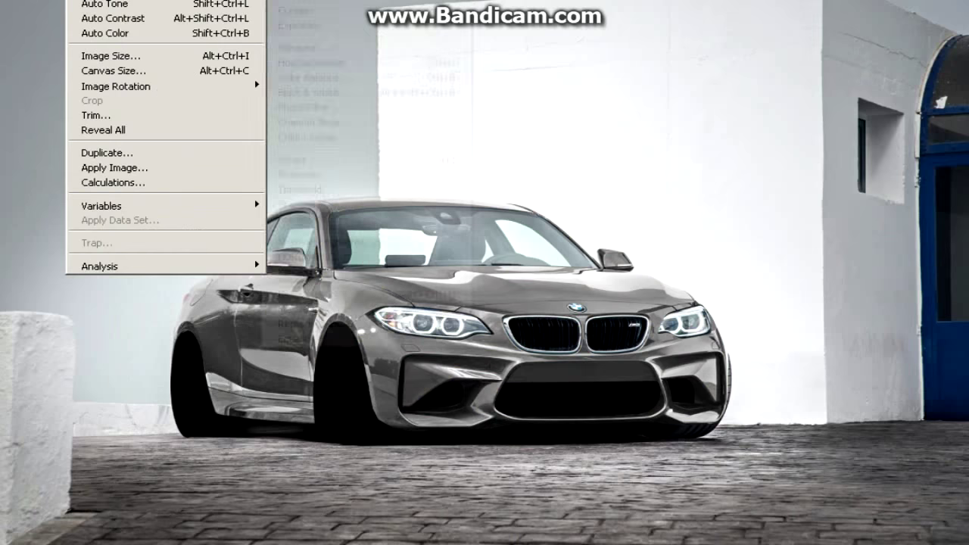
left_click(350, 125)
key("Tab")
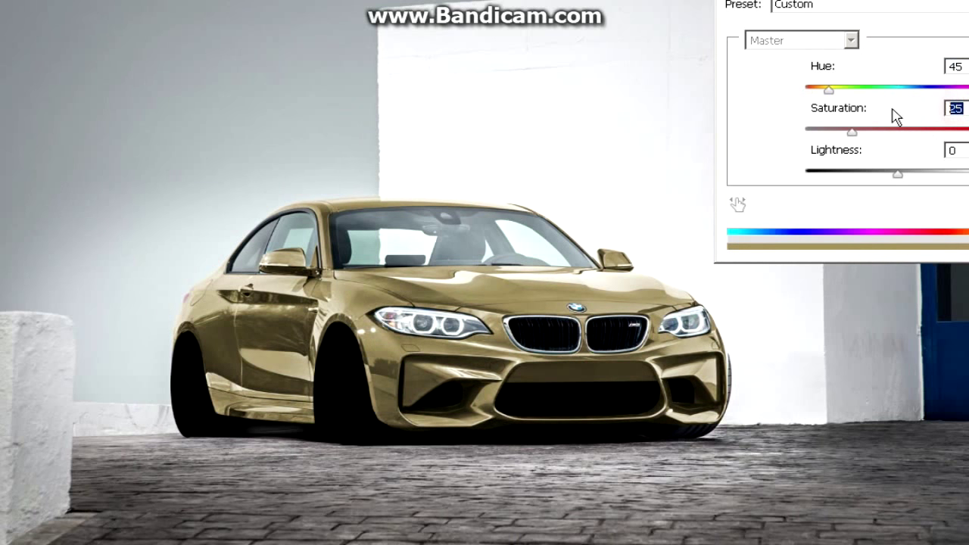
type("6515")
key("BackSpace")
key("BackSpace")
key("BackSpace")
type("+15")
key("BackSpace")
key("BackSpace")
key("BackSpace")
key("Return")
key("Return")
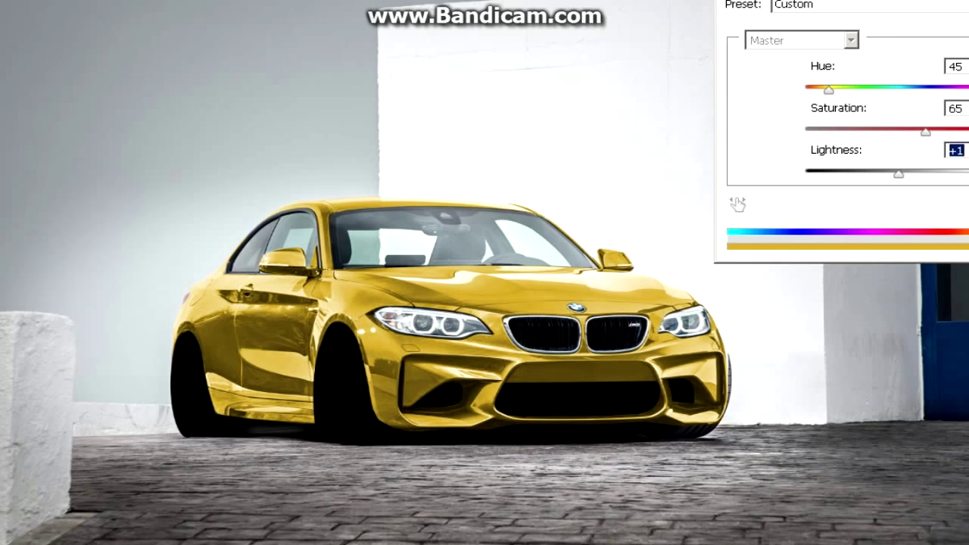
Raise the gold car's contrast to 47, nudge brightness slightly up, and apply
key("Return")
left_click_drag(805, 113, 794, 107)
left_click_drag(735, 80, 756, 82)
key("Return")
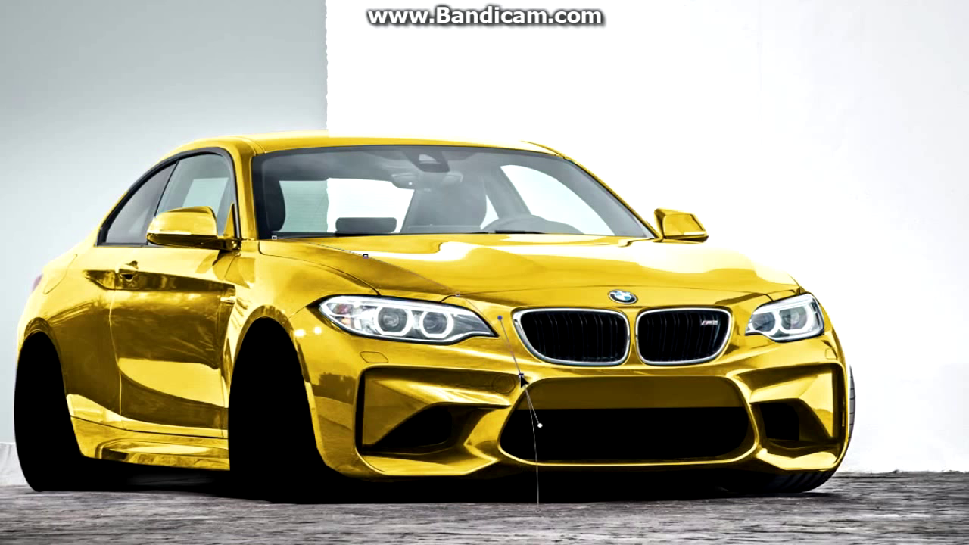
Draw a curved stripe path over the hood and fill it grey, then undo the fill
left_click_drag(598, 313, 665, 387)
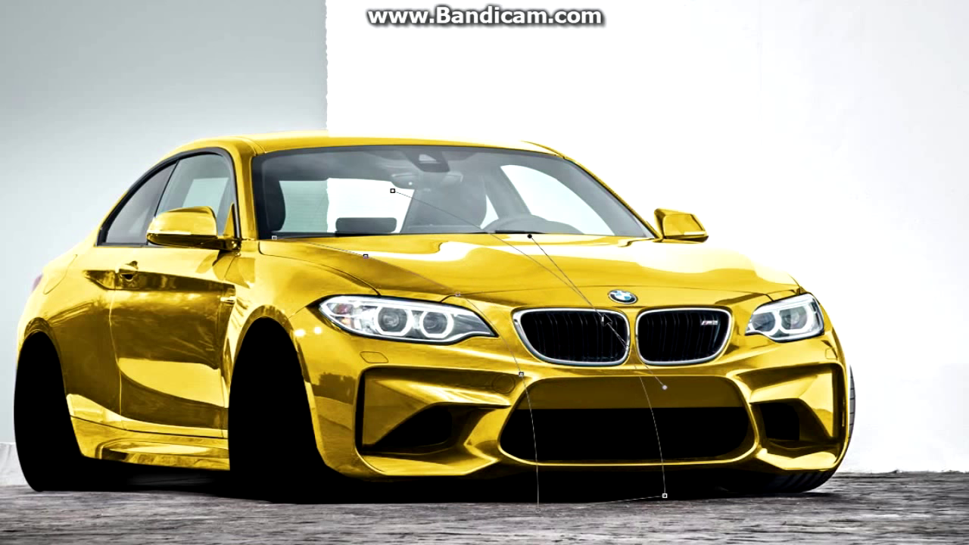
right_click(382, 211)
left_click(455, 280)
key("alt+BackSpace")
right_click(388, 118)
left_click(423, 128)
key("ctrl+alt+z")
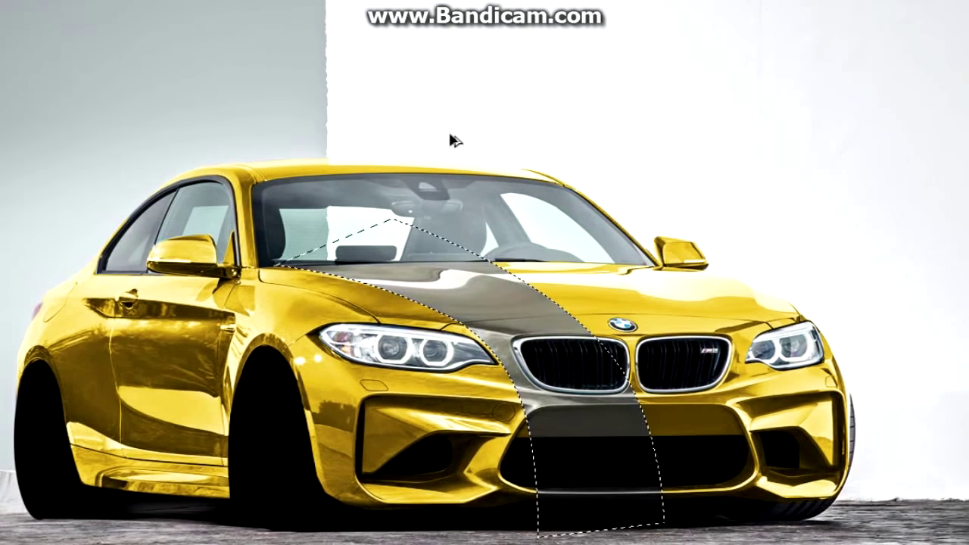
key("ctrl+alt+z")
key("ctrl+alt+z")
key("ctrl+alt+z")
key("ctrl+alt+z")
Reshape the stripe curve through the grille and bumper, and refill it grey
left_click_drag(552, 400, 579, 331)
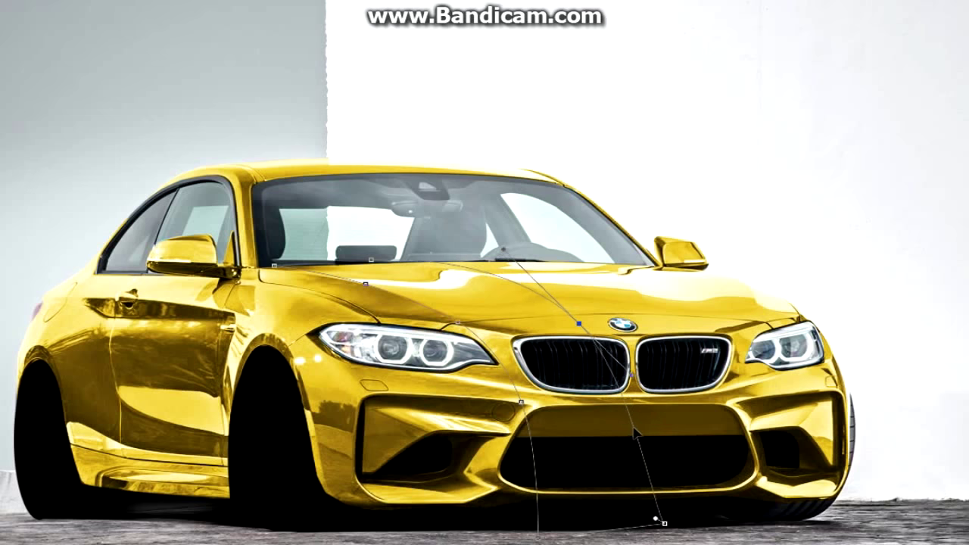
left_click_drag(640, 432, 659, 464)
right_click(368, 227)
left_click(424, 297)
key("alt+BackSpace")
right_click(589, 152)
key("Escape")
key("ctrl+d")
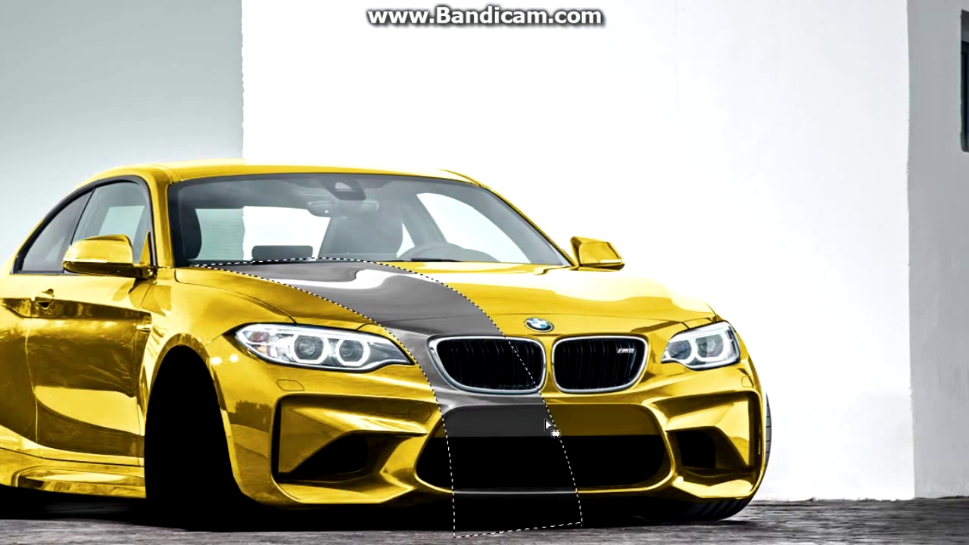
Flip the stripe selection horizontally with Free Transform
key("ctrl+t")
right_click(529, 135)
left_click(573, 341)
Move, narrow and rotate the stripe down the hood and bumper, then commit it
left_click_drag(292, 496, 595, 488)
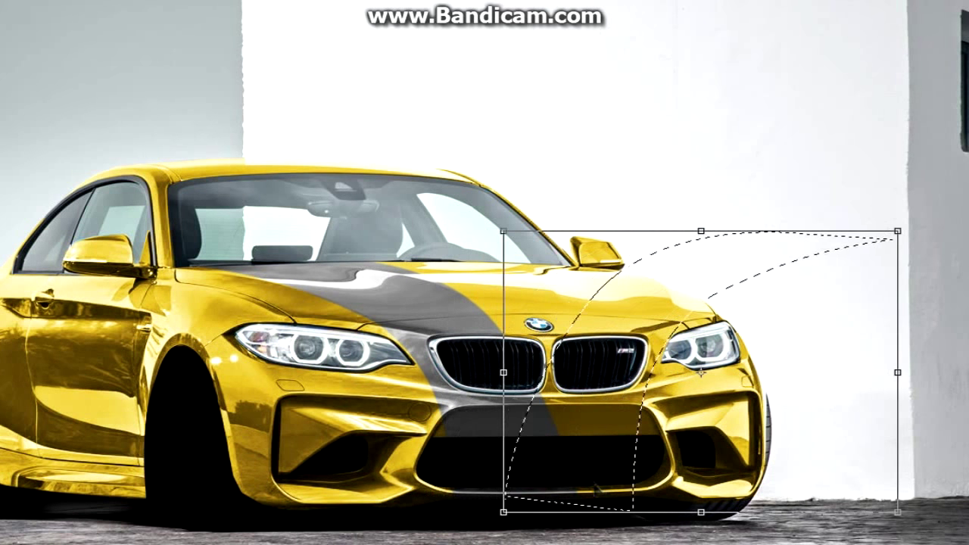
left_click_drag(898, 372, 729, 372)
mouse_move(753, 337)
left_mouse_down()
mouse_move(843, 190)
mouse_move(833, 186)
left_mouse_up()
left_click_drag(814, 242, 804, 230)
left_click_drag(715, 296, 679, 307)
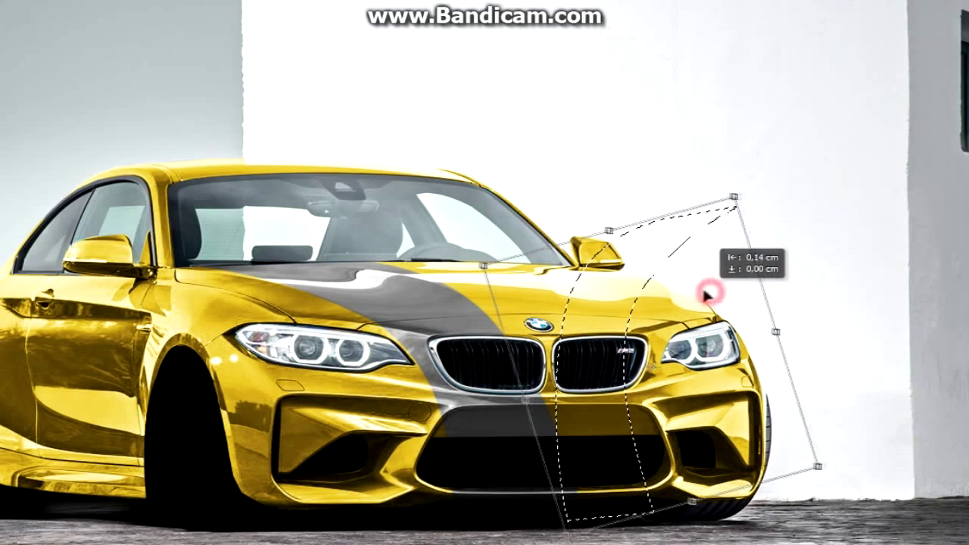
left_click_drag(755, 311, 747, 314)
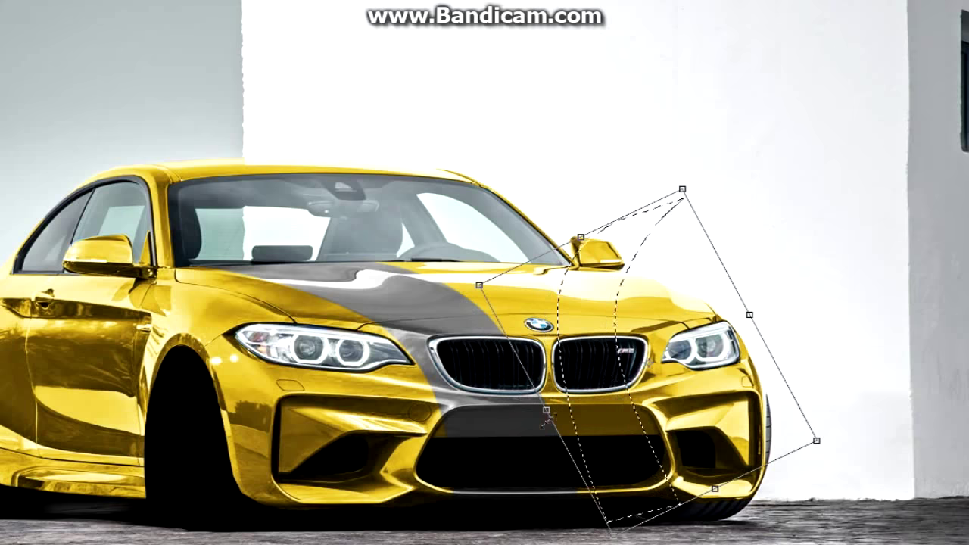
left_click_drag(762, 162, 787, 185)
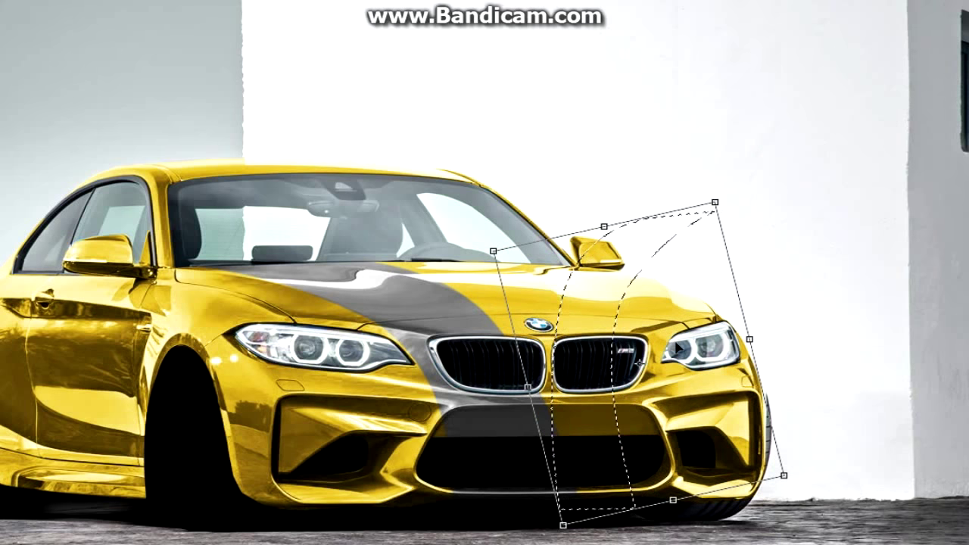
double_click(635, 232)
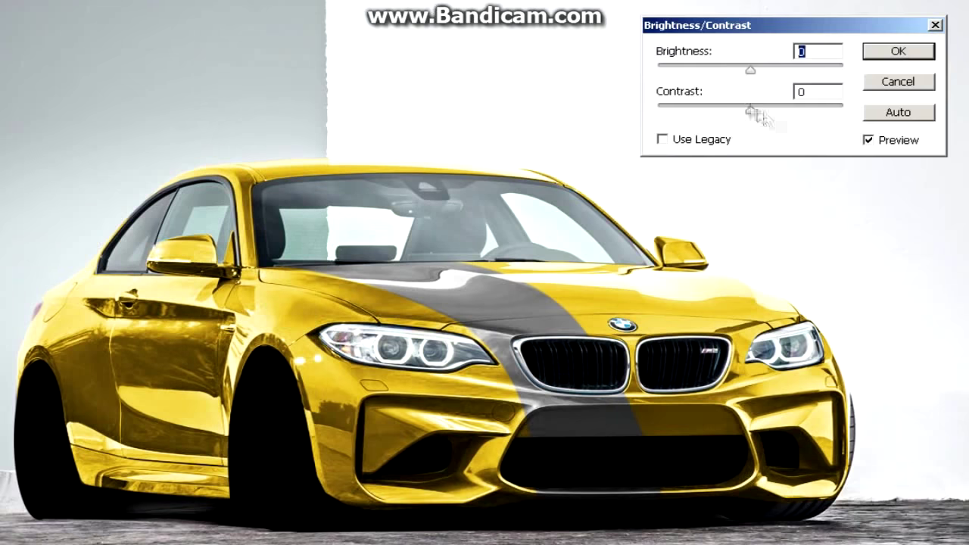
Darken the stripe (brightness -50, contrast 53) and select the donor car's wheel
mouse_move(750, 66)
left_mouse_down()
mouse_move(720, 70)
mouse_move(740, 75)
left_mouse_up()
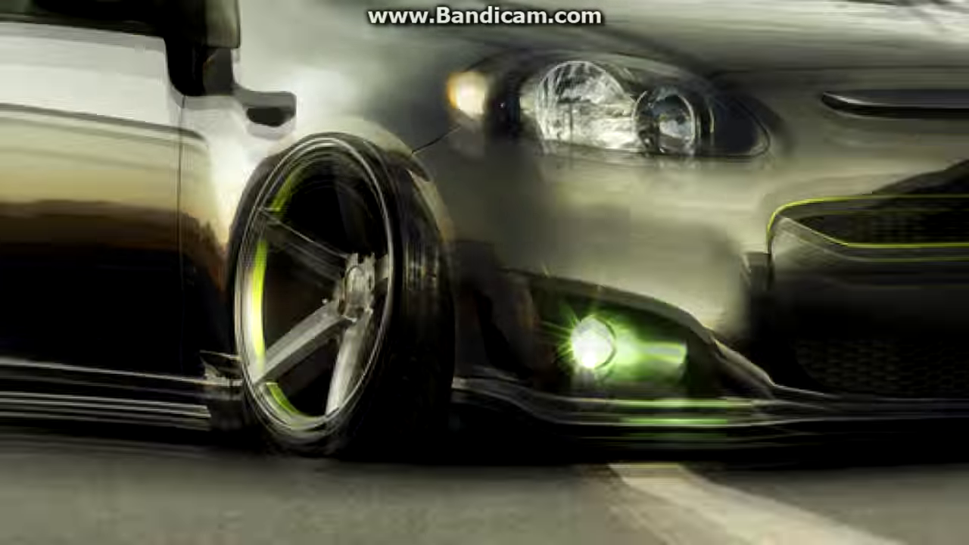
left_click_drag(231, 120, 453, 457)
right_click(359, 312)
Narrow and warp the pasted five-spoke wheel, then move it onto the BMW
left_click(409, 210)
left_click_drag(340, 120, 340, 134)
key("Return")
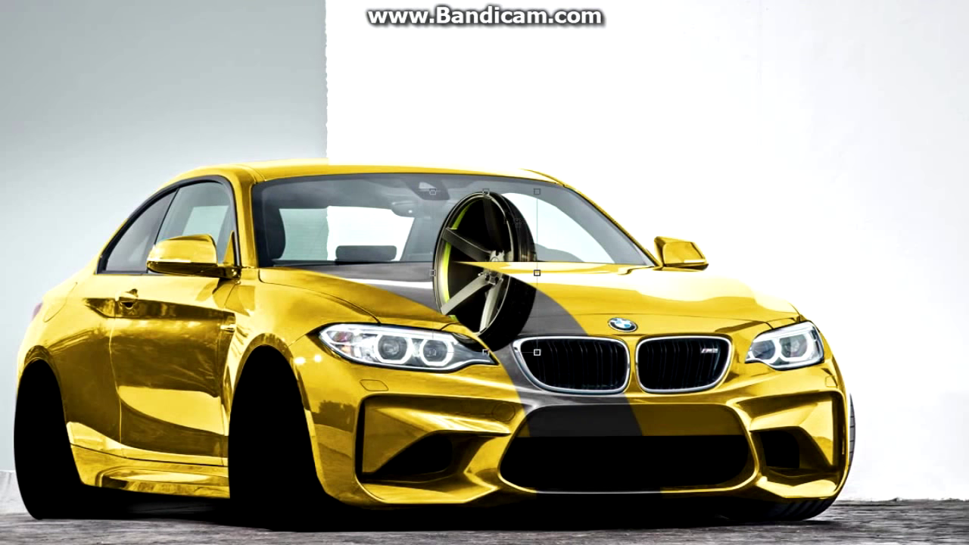
left_click_drag(484, 269, 449, 227)
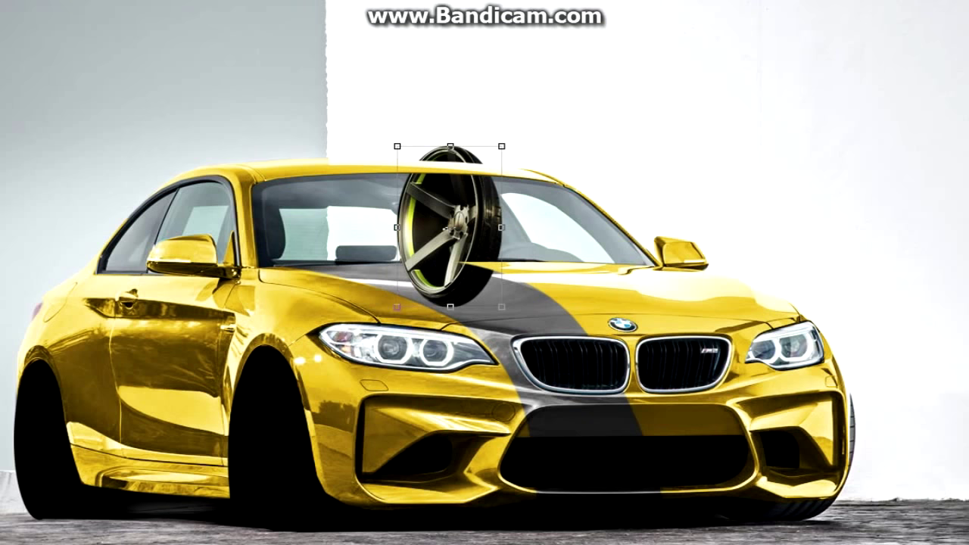
right_click(460, 250)
left_click(502, 371)
Position and stretch the wheel over the BMW's front wheel arch
left_click_drag(449, 223, 277, 450)
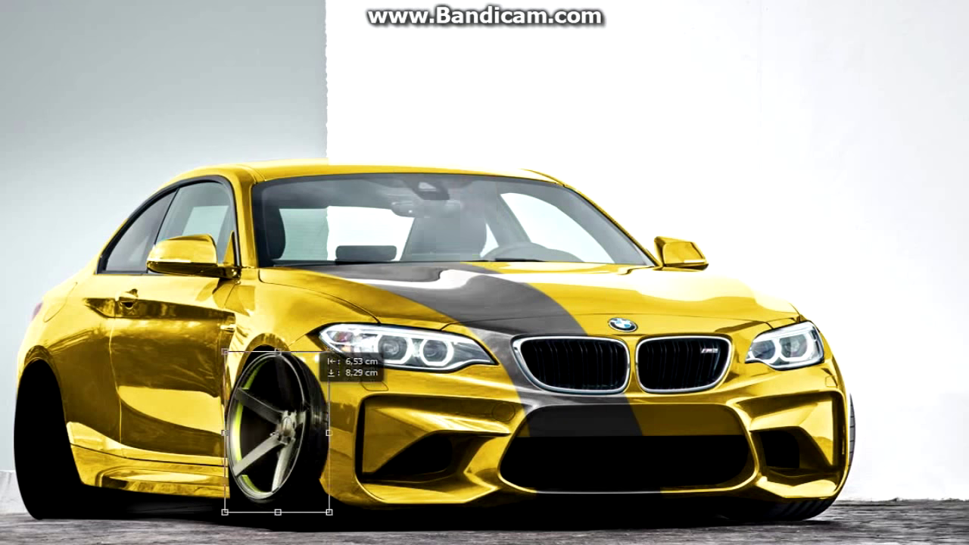
key("ctrl+plus")
scroll(485, 272, "down", 2)
left_click_drag(345, 145, 334, 93)
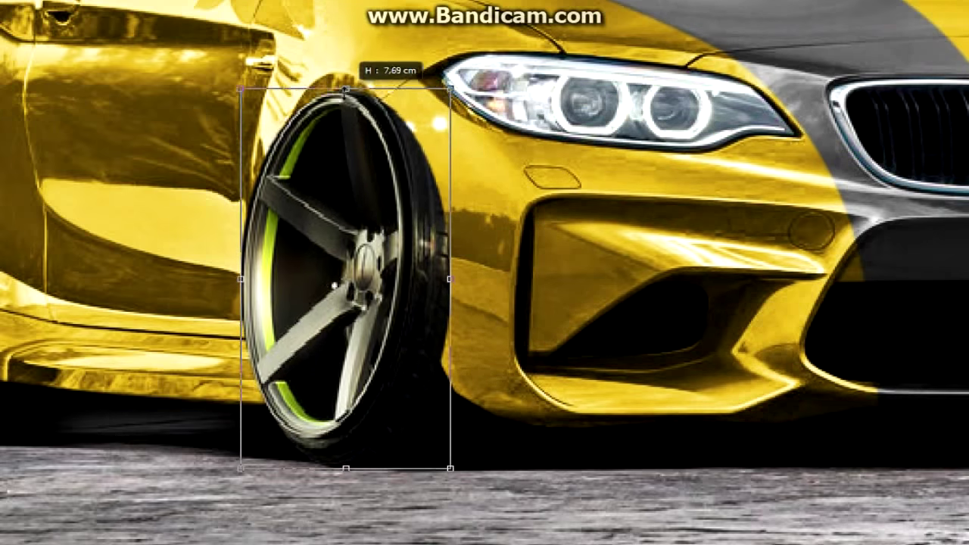
left_click_drag(450, 281, 428, 280)
left_click_drag(334, 93, 334, 96)
key("Return")
left_click(432, 134)
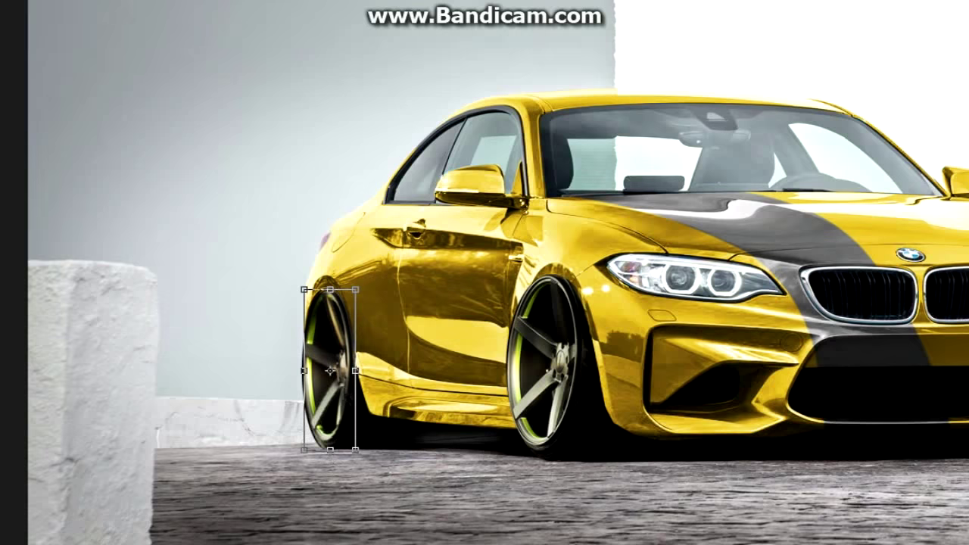
Place and resize a wheel copy over the BMW's rear wheel
key("ctrl+plus")
scroll(485, 273, "down", 2)
key("Return")
right_click(191, 227)
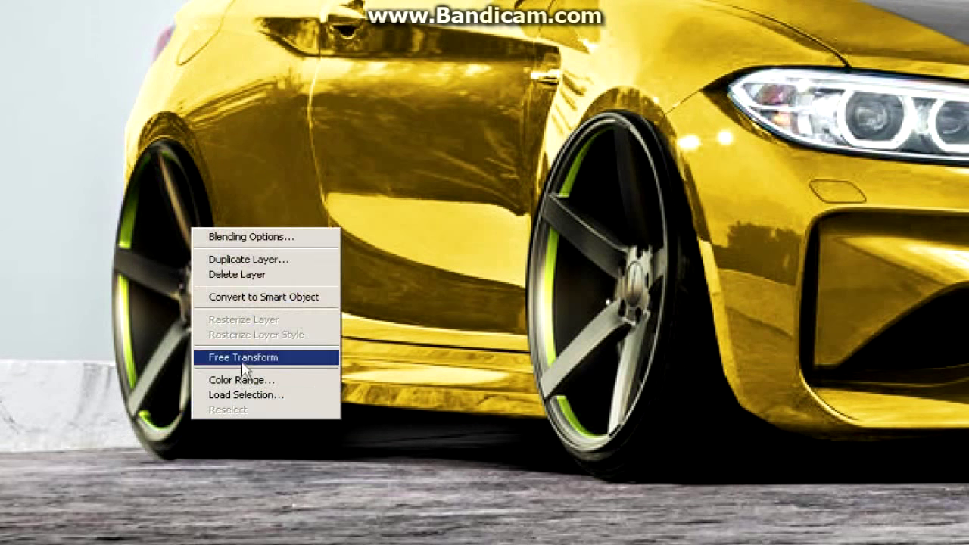
left_click(242, 358)
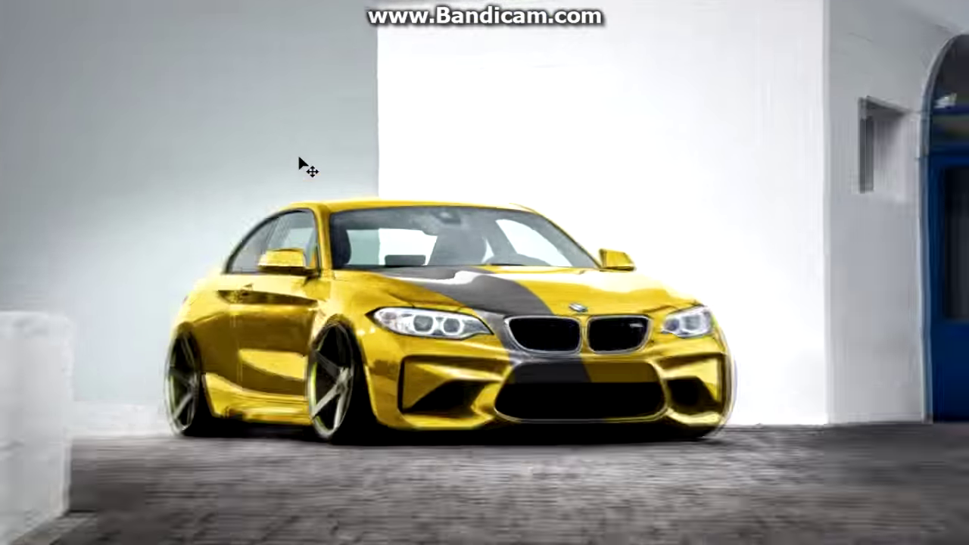
right_click(129, 272)
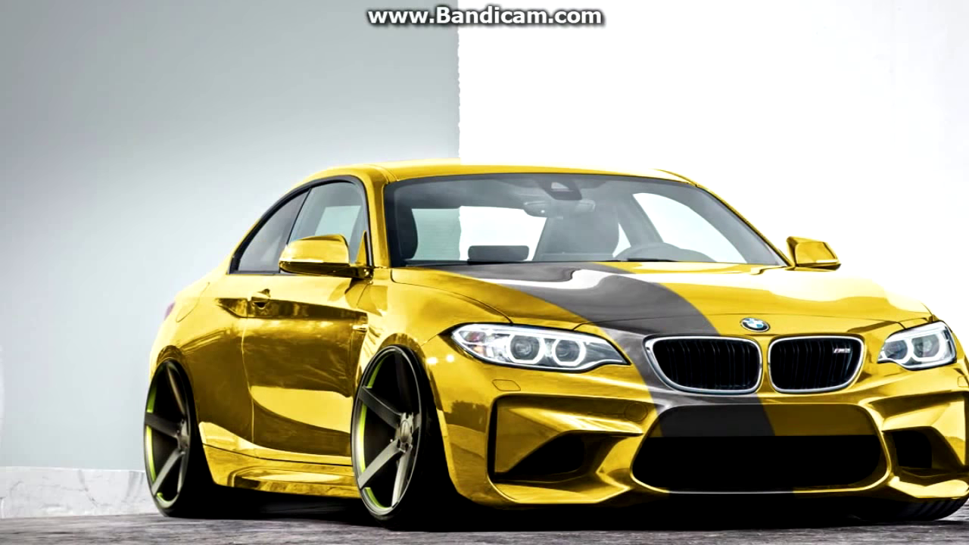
left_click(189, 400)
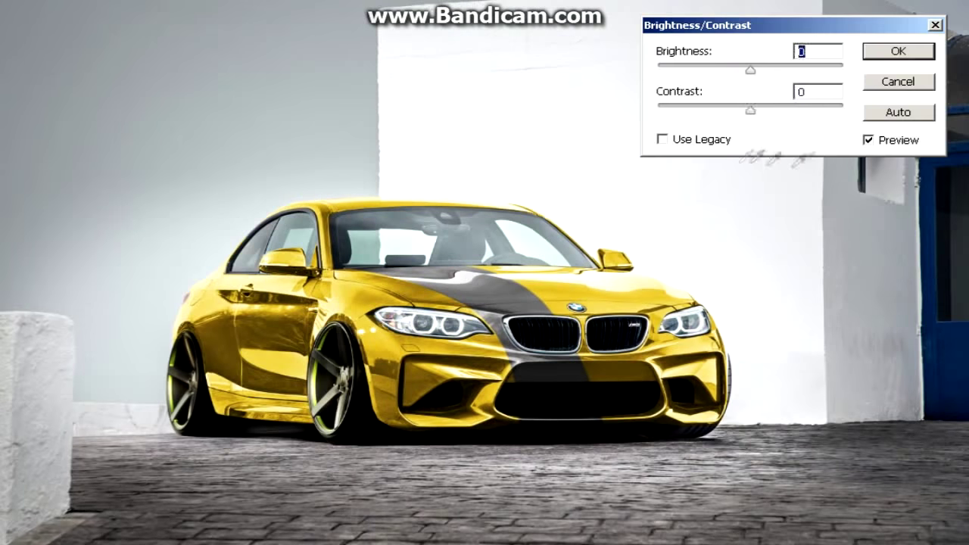
Set Hue 45 and Saturation 65 on the selected front rim accents
left_click_drag(750, 110, 804, 130)
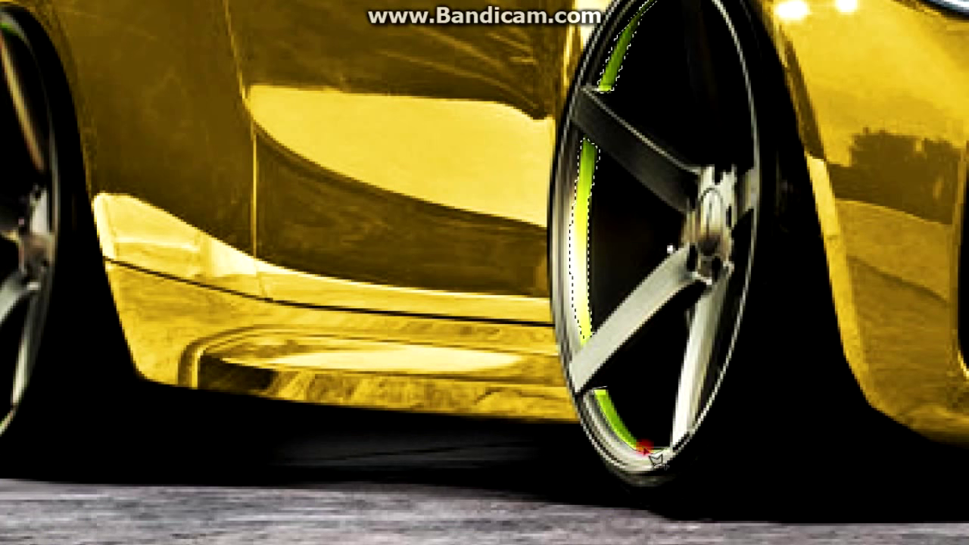
key("alt+i")
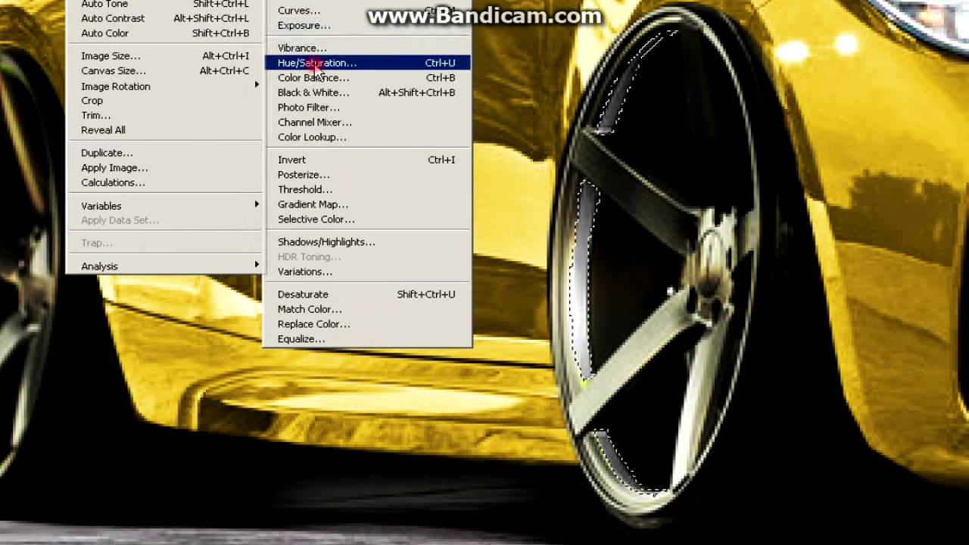
left_click(314, 65)
type("45")
key("Tab")
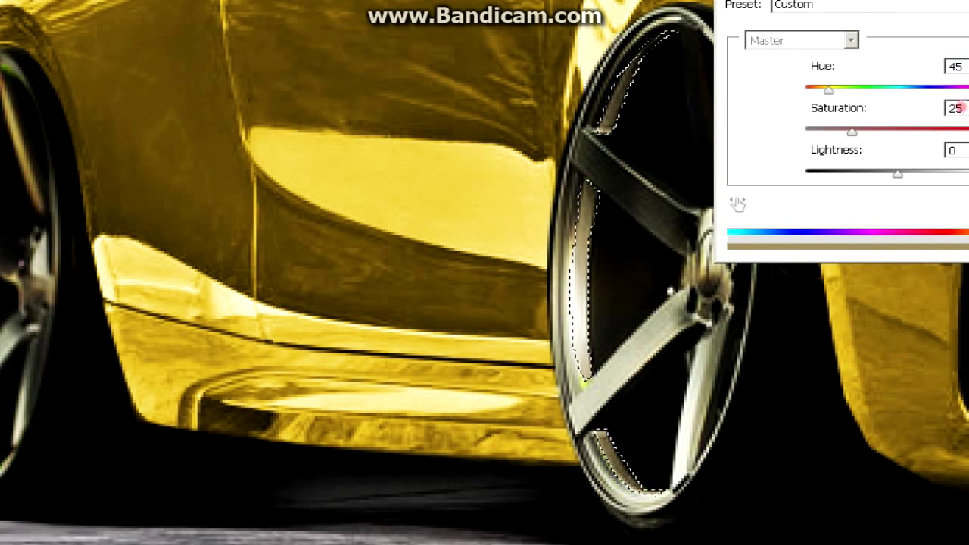
type("65")
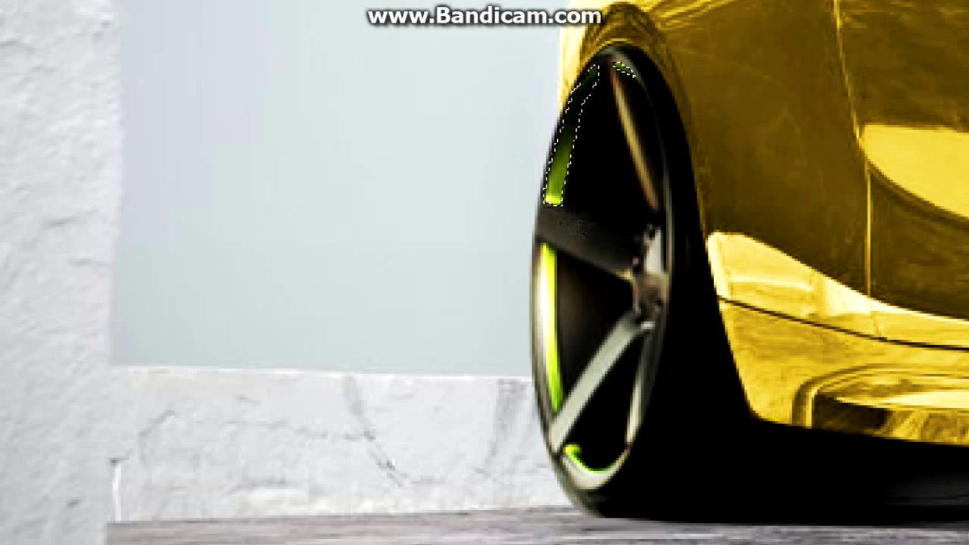
Lasso the rear wheel's green rim strips and apply Hue 45, Saturation 65
left_click(553, 411)
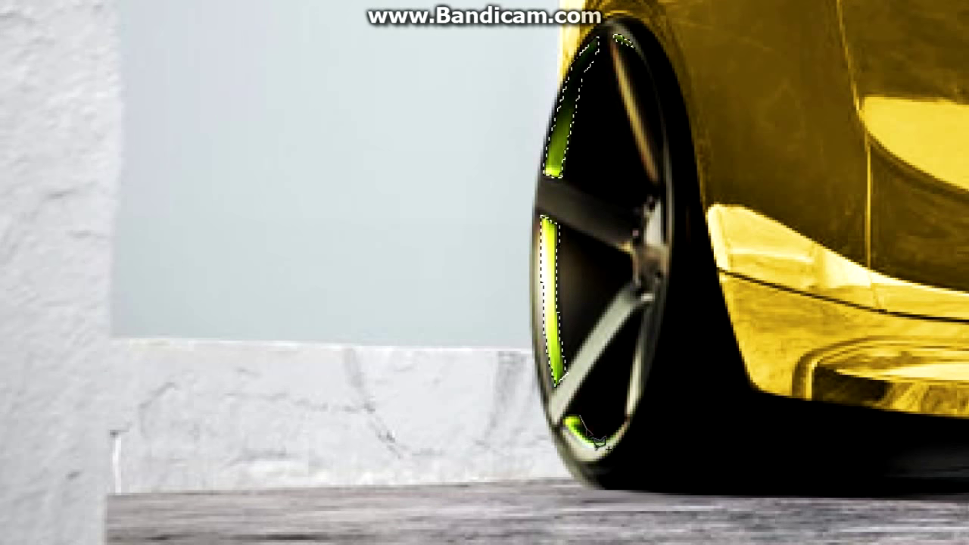
left_click(628, 422)
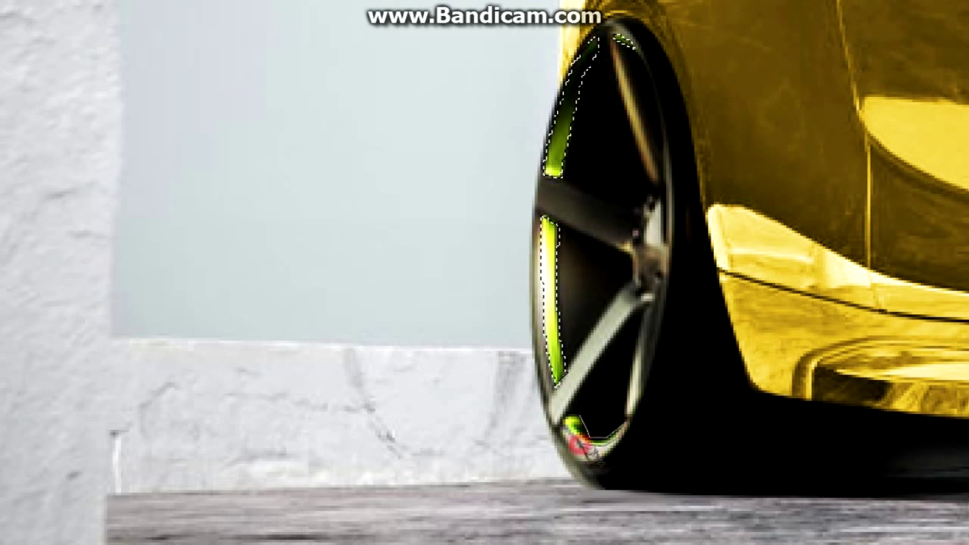
left_click(548, 341)
left_click(313, 61)
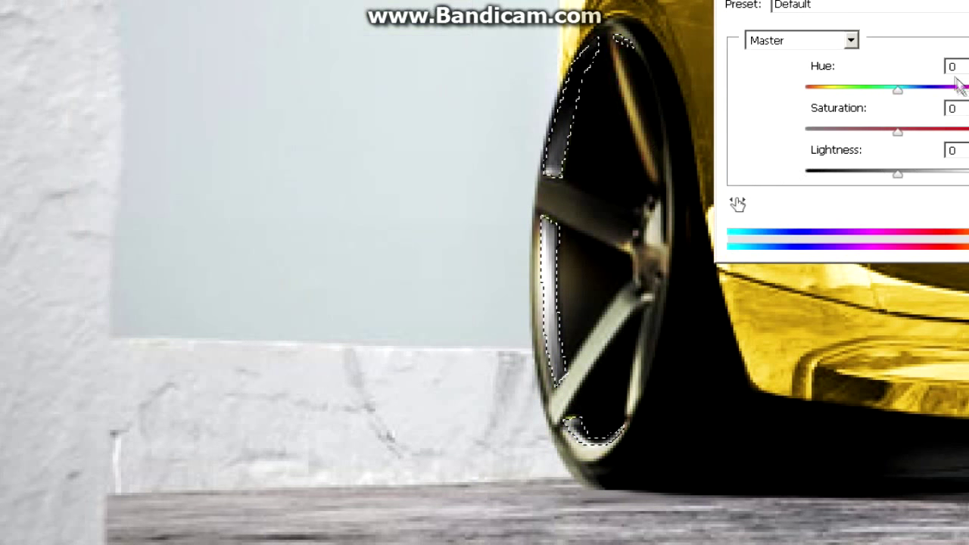
type("45")
key("Tab")
type("65")
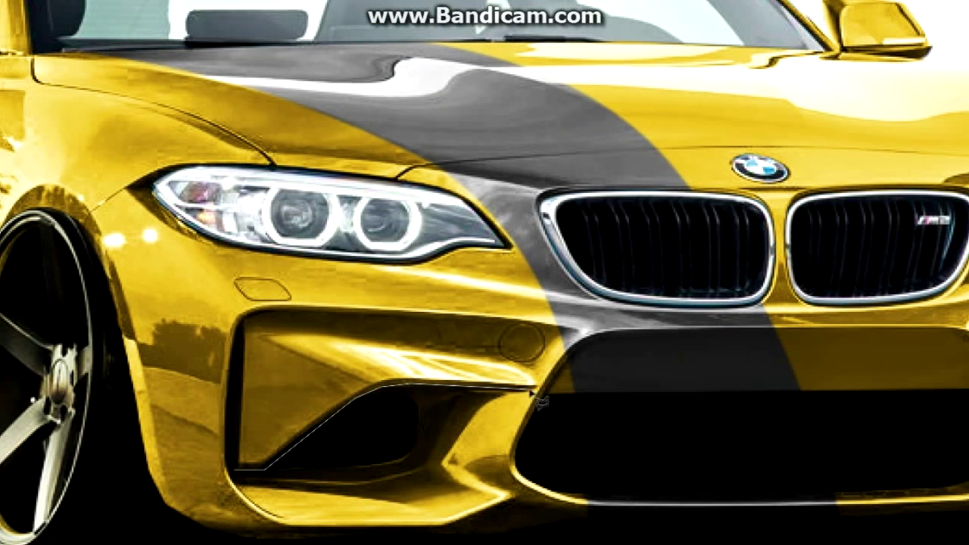
Close the polygonal lasso around the left bumper intake and right-click the selection
left_click(239, 344)
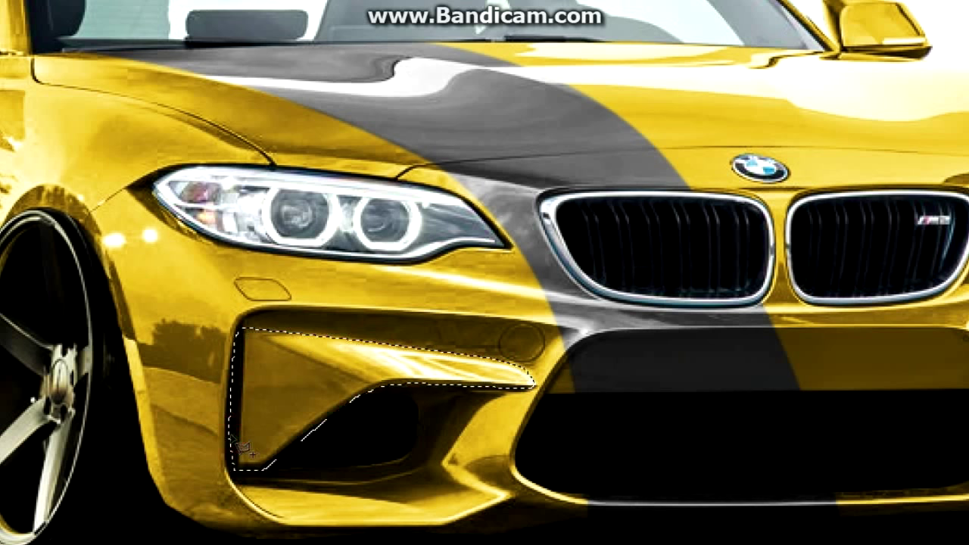
right_click(301, 168)
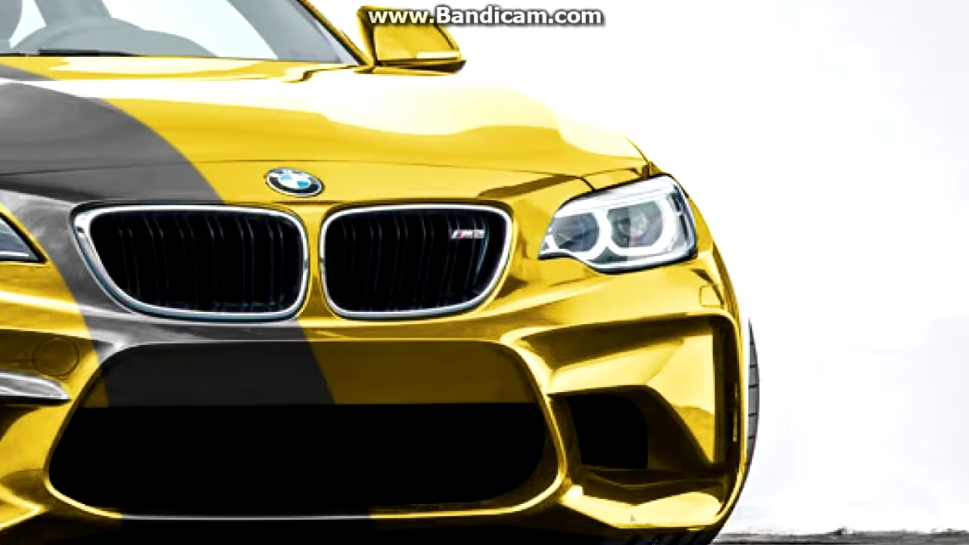